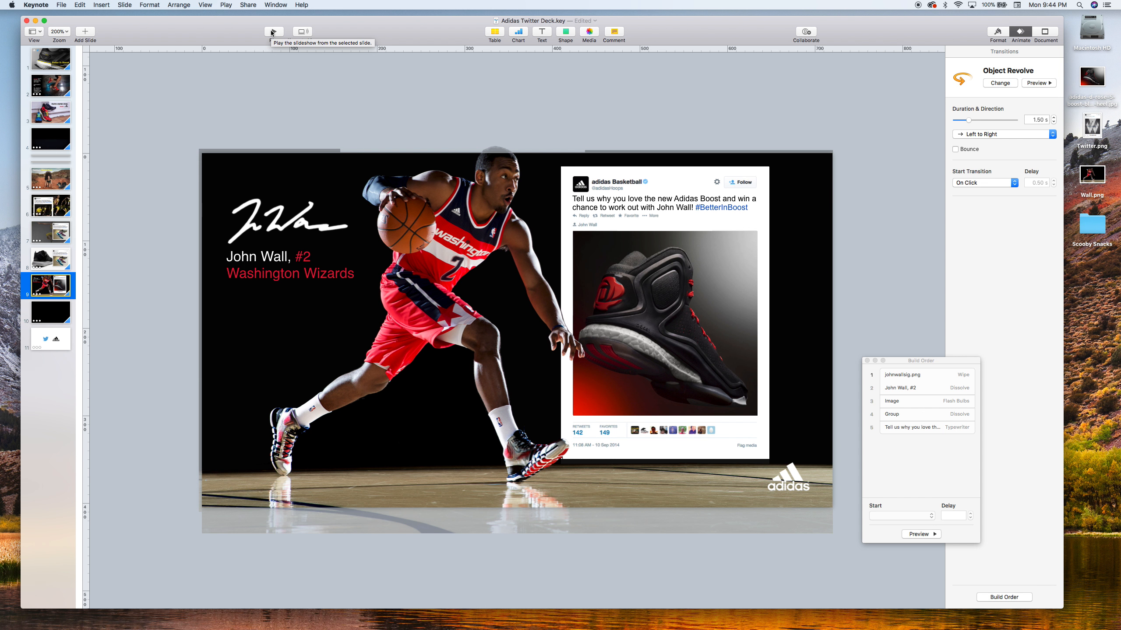
# Play the slideshow from slide 9 to review the finished player-and-tweet layout, and return to editing
pyautogui.click(273, 32)
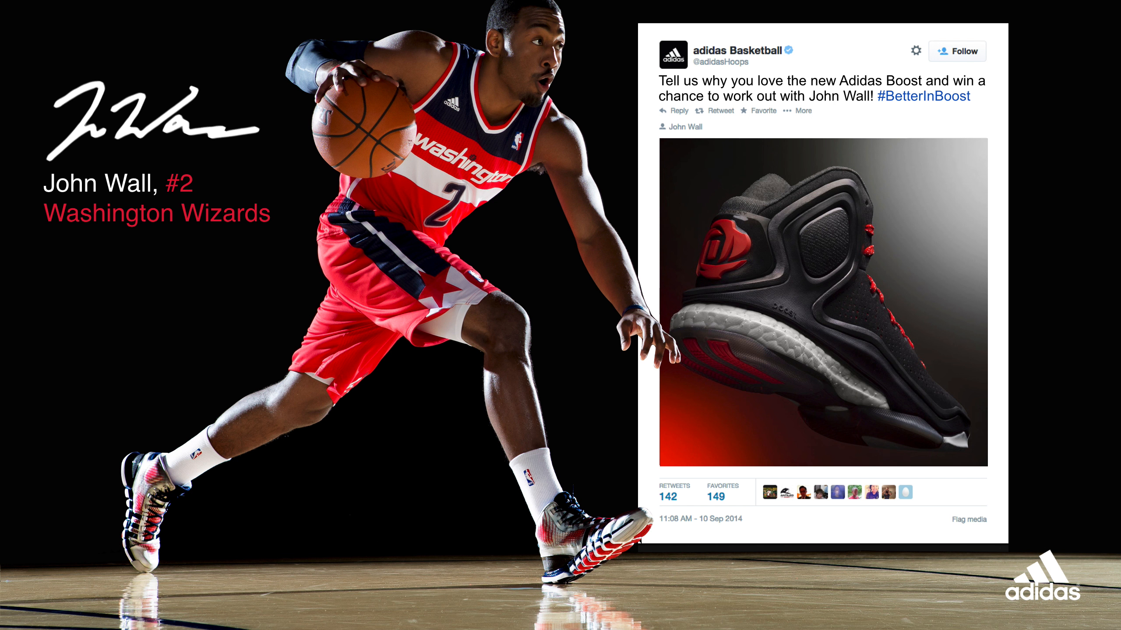
pyautogui.press('Escape')
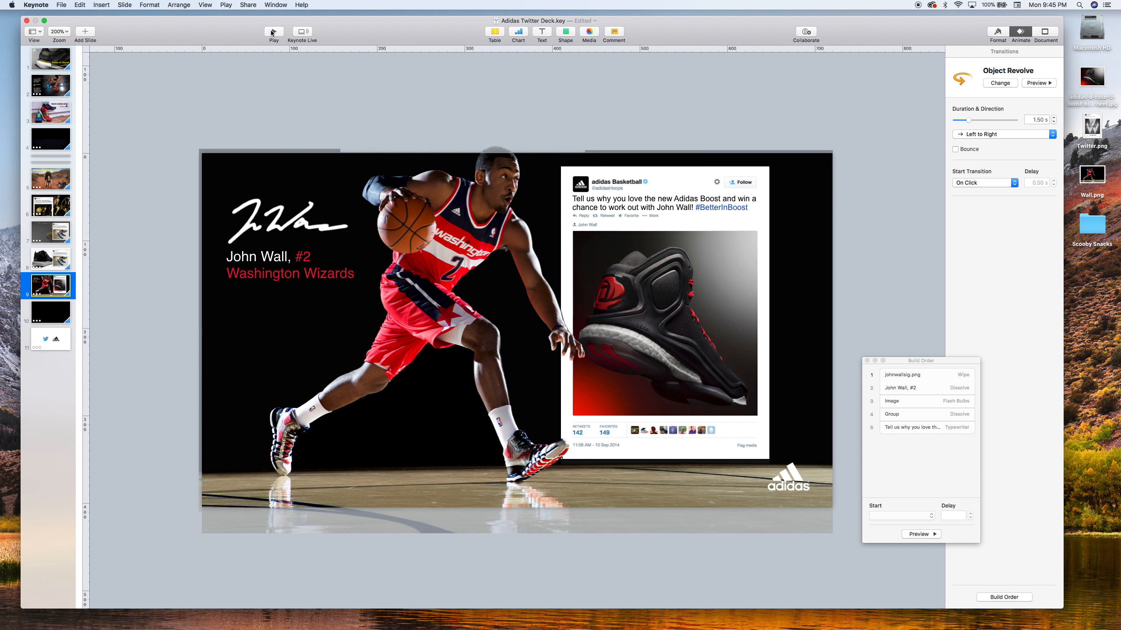
# Add Wall.png from the desktop to slide 10, enlarge it to the full slide width and shift it slightly up
pyautogui.click(51, 314)
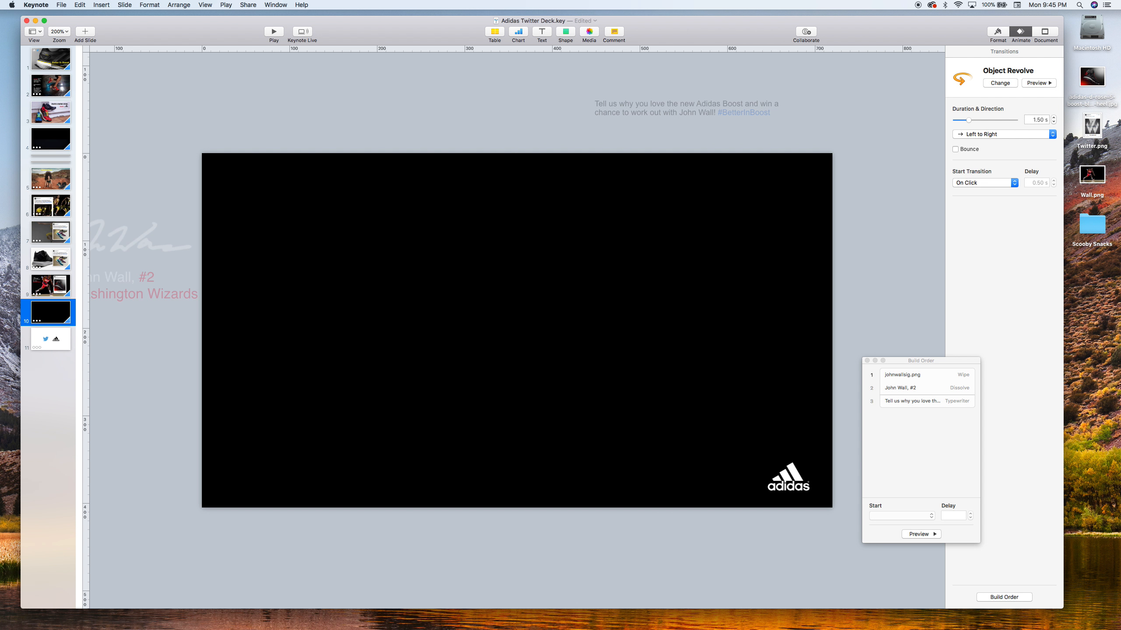
pyautogui.click(1101, 300)
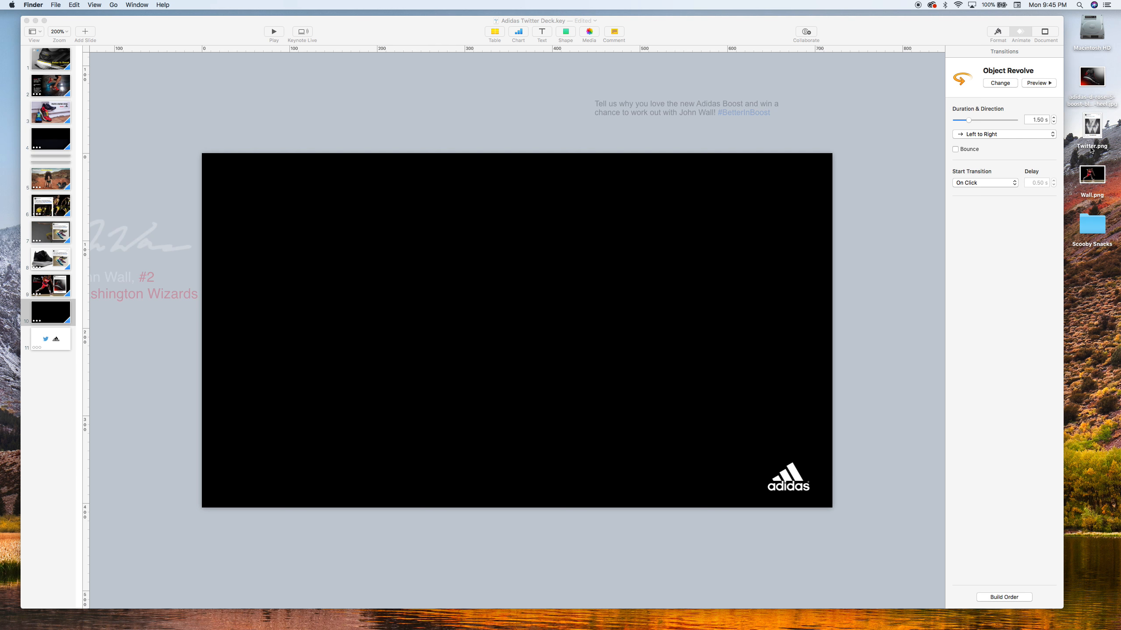
pyautogui.click(1095, 173)
pyautogui.moveTo(1095, 176); pyautogui.dragTo(516, 318)
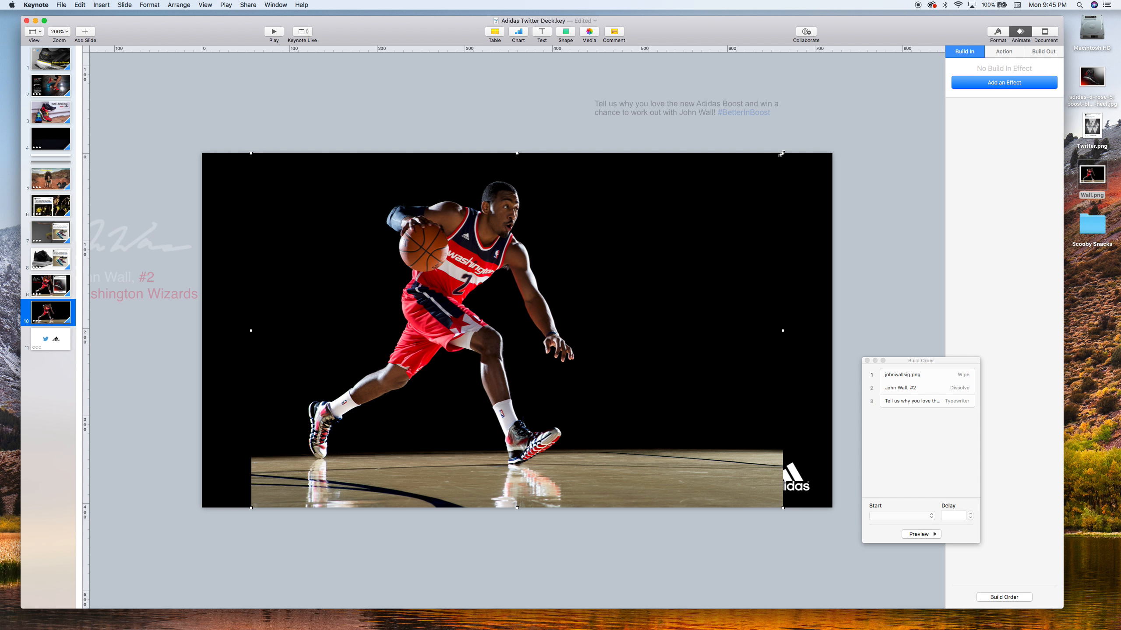
pyautogui.moveTo(781, 153); pyautogui.dragTo(845, 141)
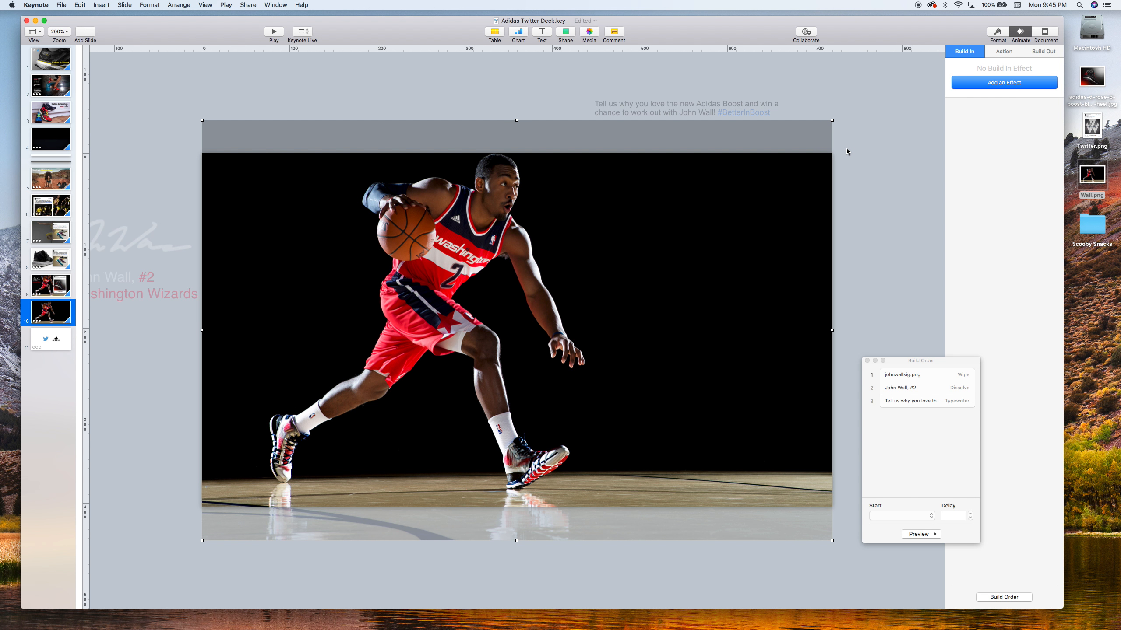
pyautogui.click(847, 151)
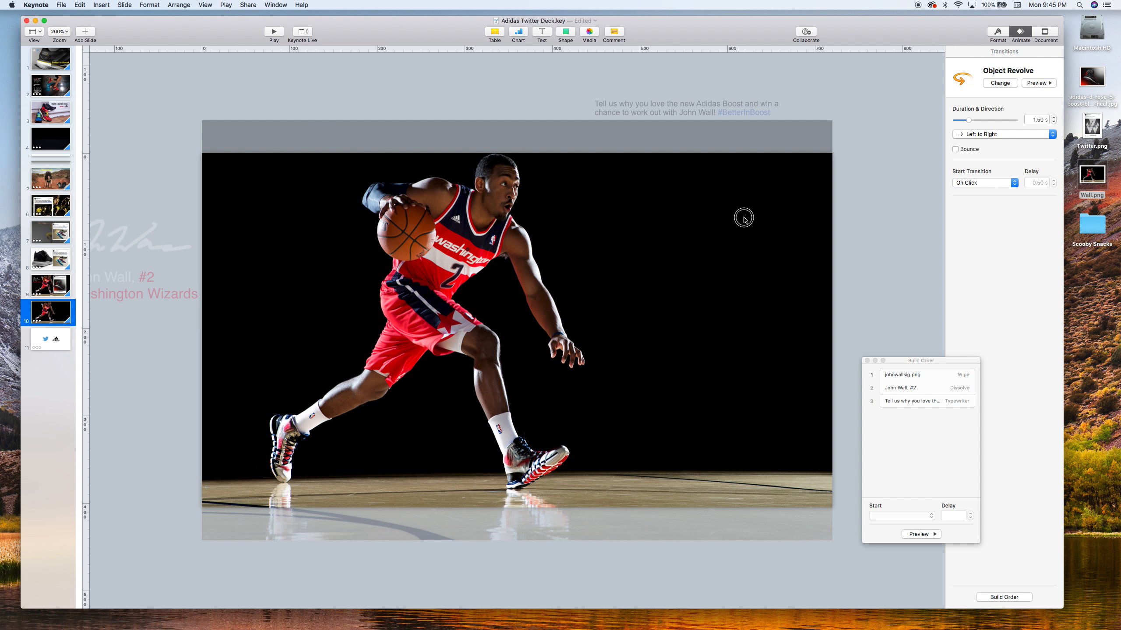
pyautogui.moveTo(744, 218); pyautogui.dragTo(742, 209)
pyautogui.click(852, 198)
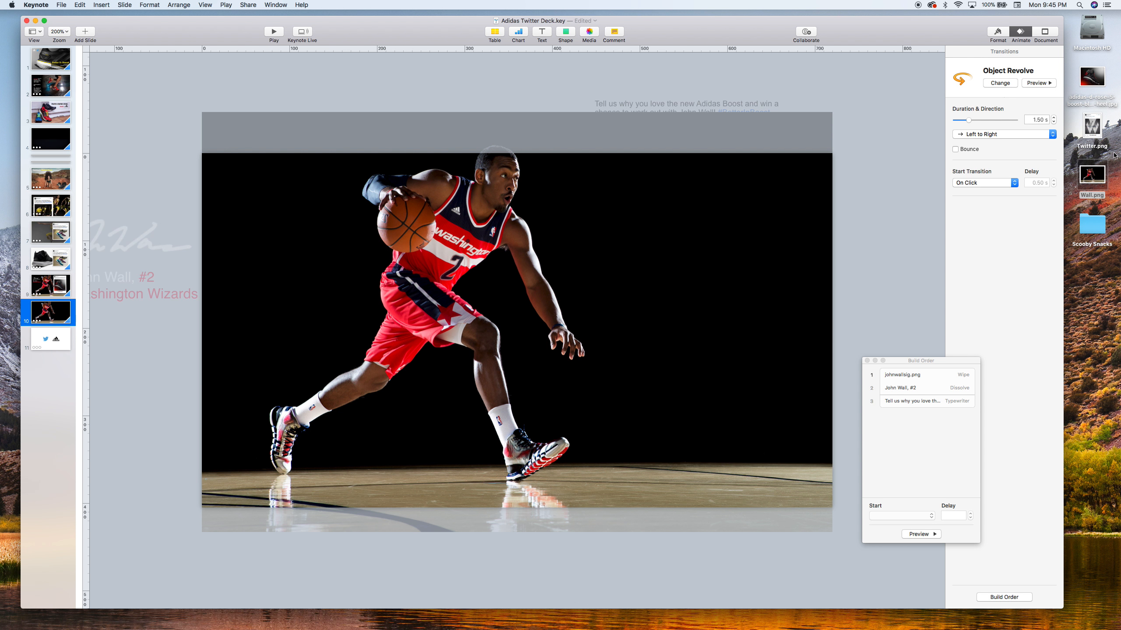
# Add Twitter.png from the desktop to slide 10 and scale it to fit within the slide height beside the player
pyautogui.click(1094, 123)
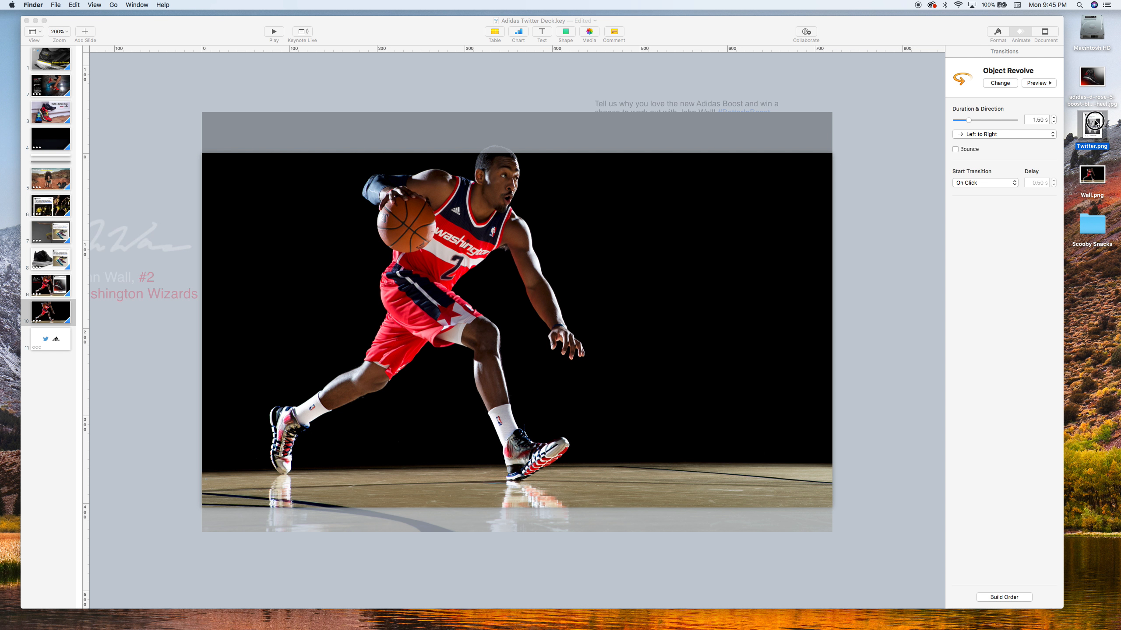
pyautogui.moveTo(1094, 122); pyautogui.dragTo(730, 232)
pyautogui.moveTo(801, 119); pyautogui.dragTo(752, 160)
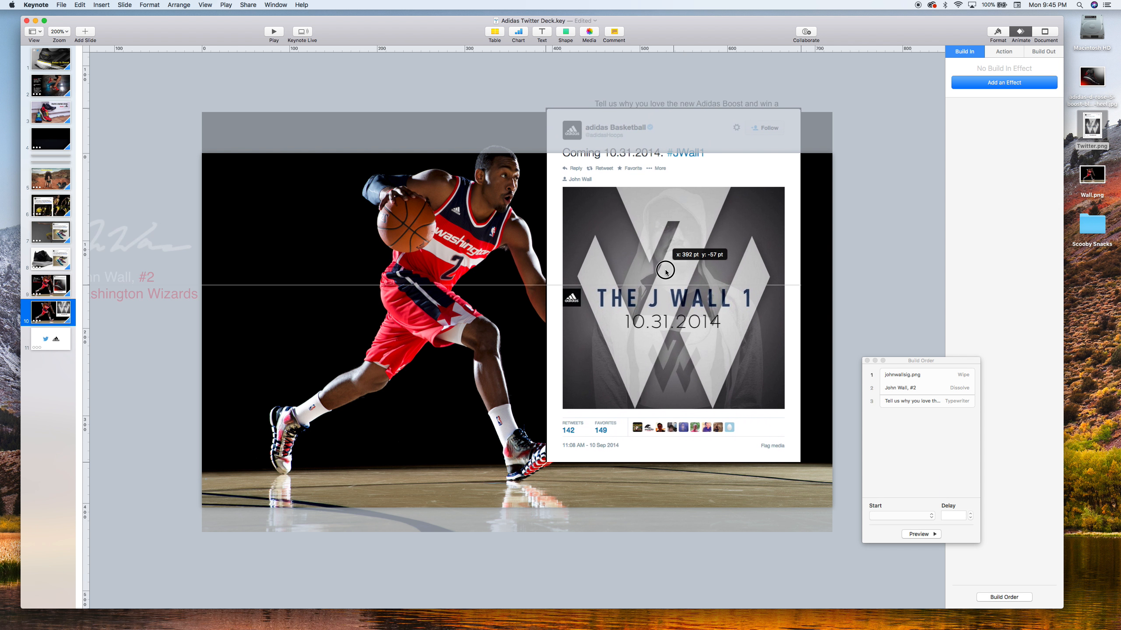
pyautogui.moveTo(801, 108); pyautogui.dragTo(759, 166)
pyautogui.moveTo(698, 225); pyautogui.dragTo(693, 226)
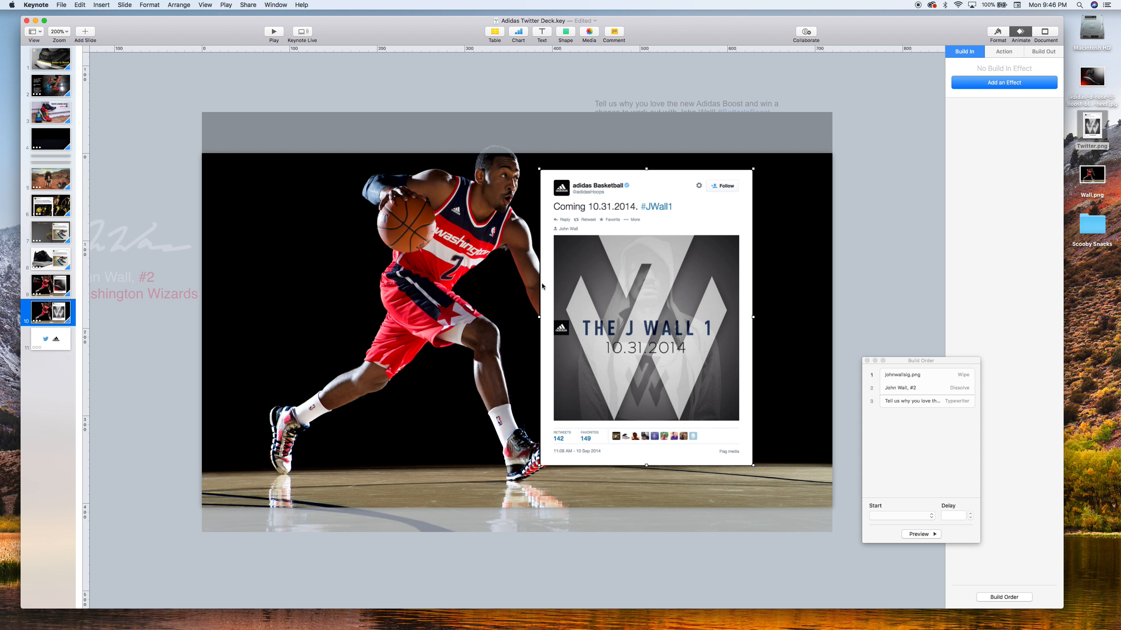
pyautogui.click(848, 228)
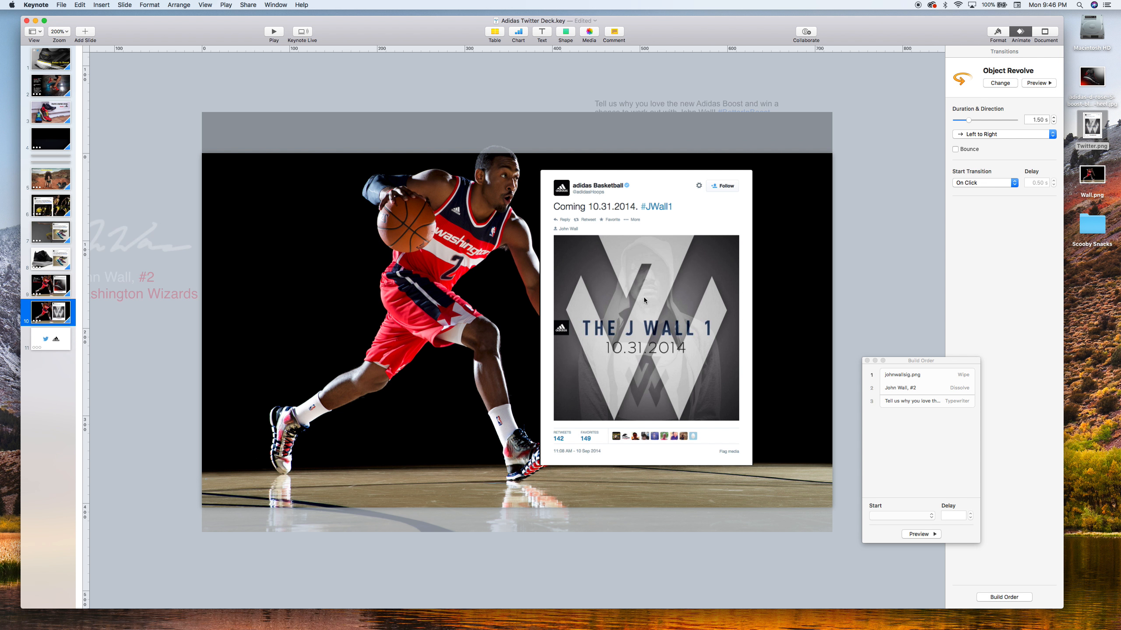
# Add the adidas D Rose 5 Boost heel photo over the tweet's picture and scale it to cover that picture's height
pyautogui.moveTo(1092, 80); pyautogui.dragTo(647, 302)
pyautogui.moveTo(881, 131); pyautogui.dragTo(737, 253)
pyautogui.moveTo(789, 223); pyautogui.dragTo(774, 233)
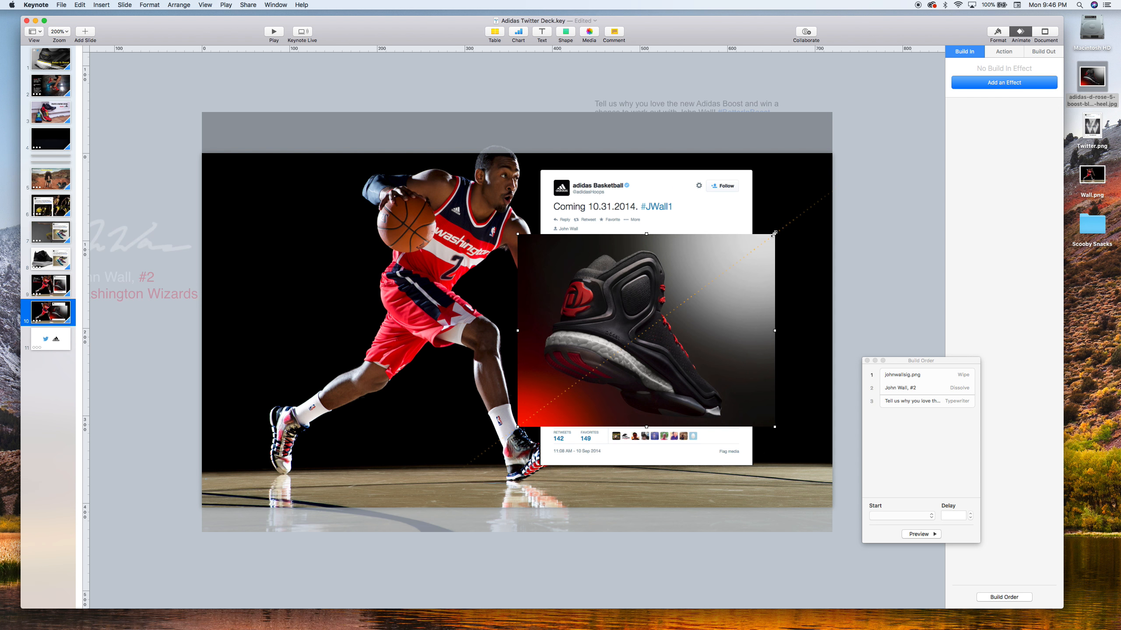
# Mask both sides of the shoe photo so it fits within the tweet card and hides its original picture
pyautogui.doubleClick(714, 270)
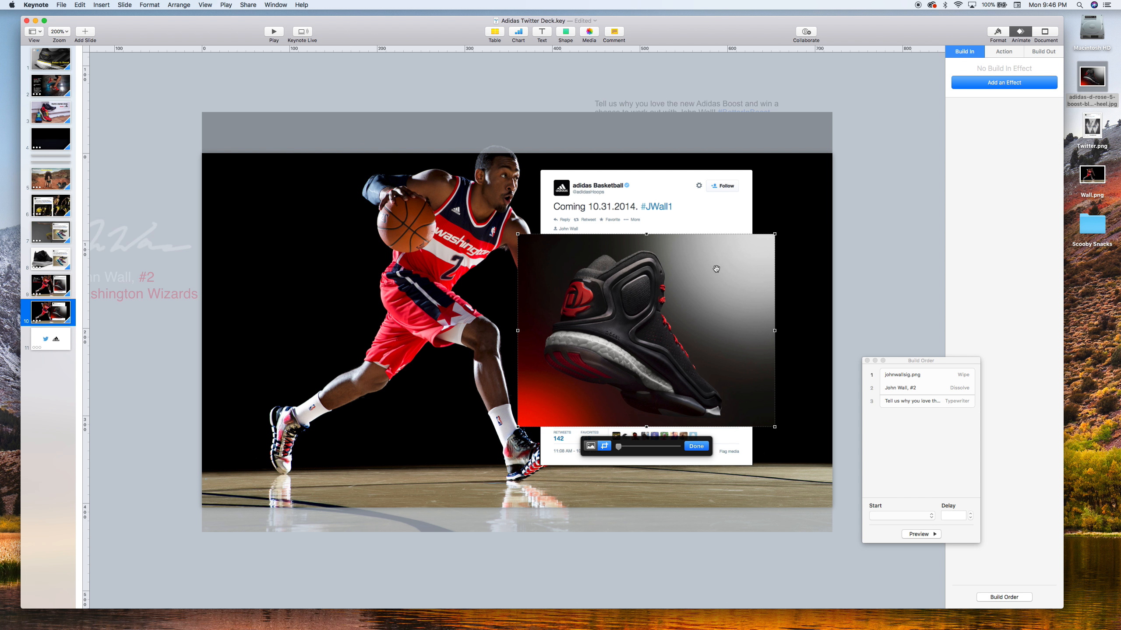
pyautogui.moveTo(768, 331); pyautogui.dragTo(745, 335)
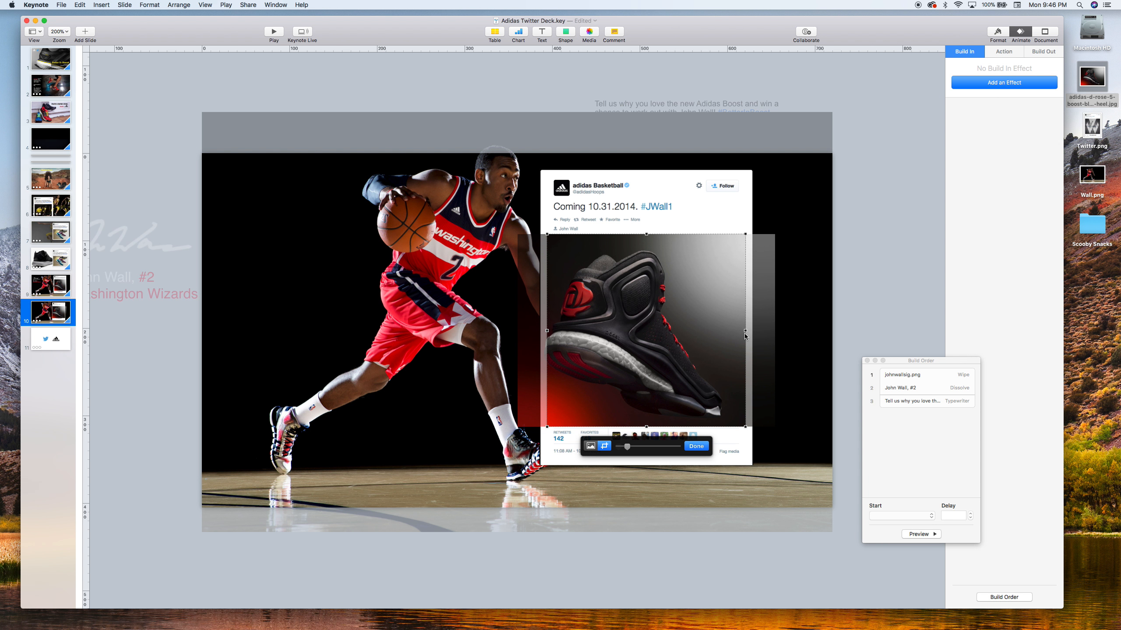
pyautogui.click(849, 287)
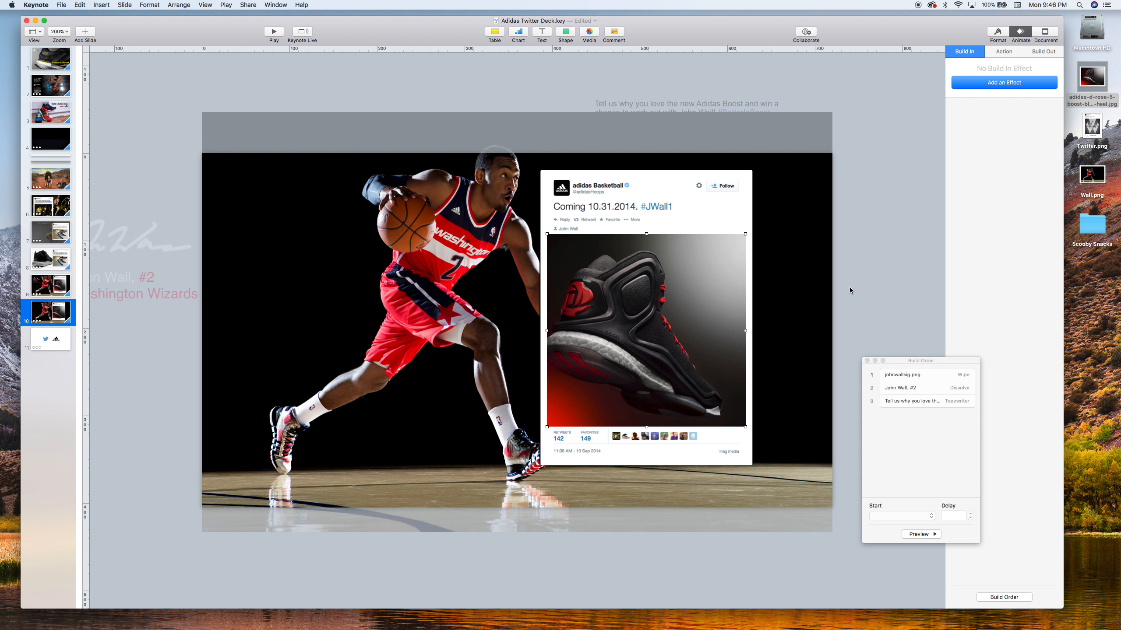
pyautogui.click(621, 294)
pyautogui.click(900, 171)
# Cover the tweet's "Coming 10.31.2014. #JWall1" line with a white rectangle and group it with the tweet and shoe images
pyautogui.click(572, 35)
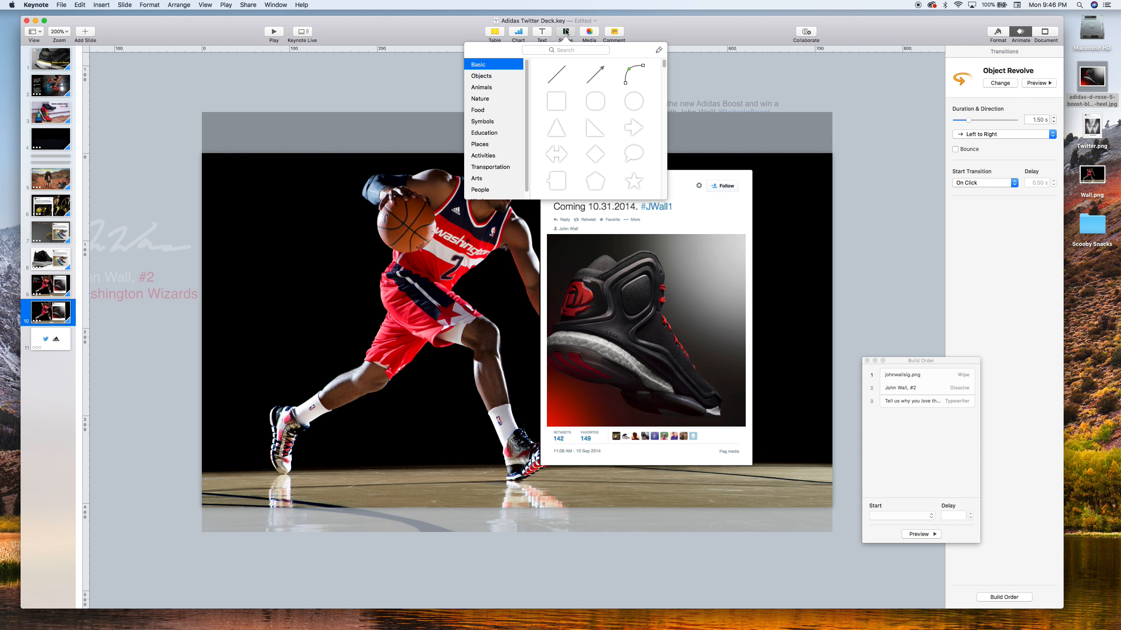
pyautogui.click(556, 100)
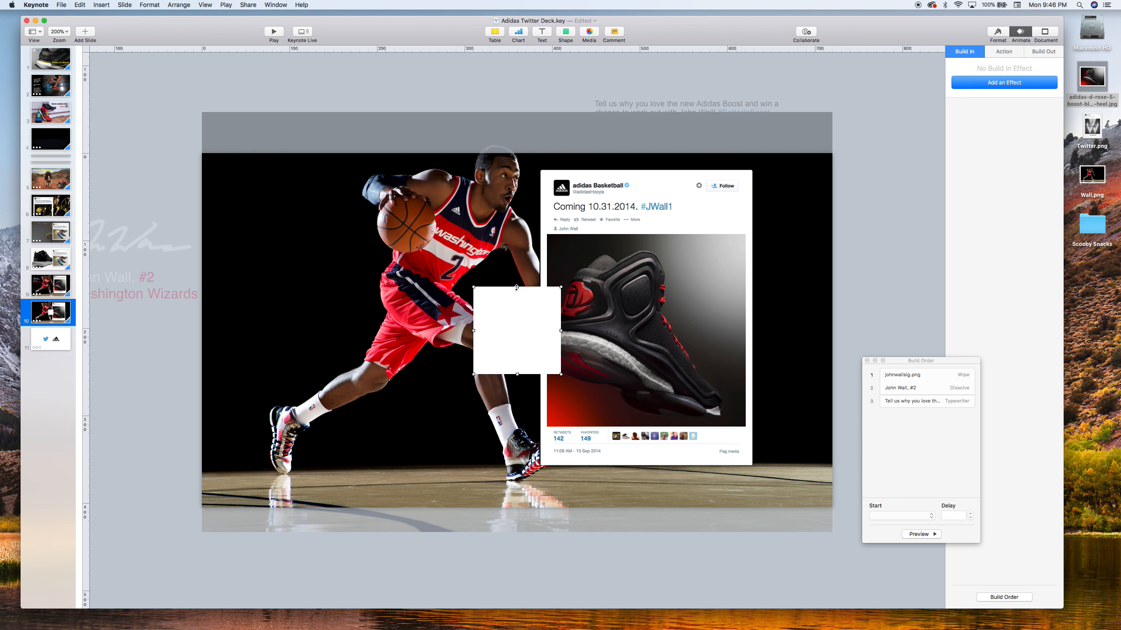
pyautogui.moveTo(517, 287); pyautogui.dragTo(677, 207)
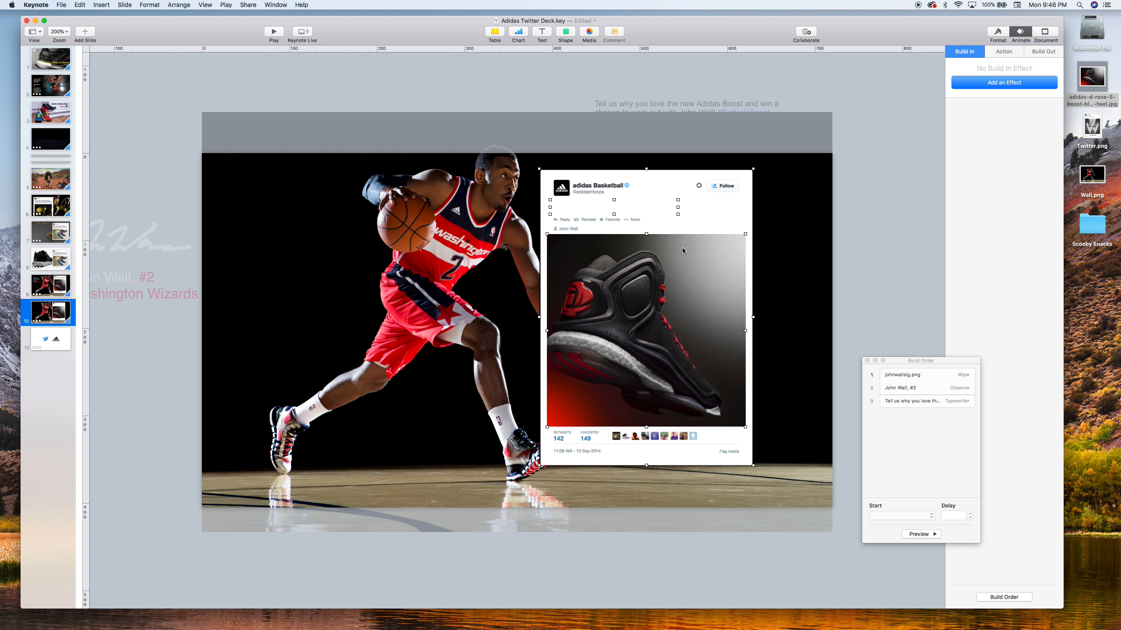
pyautogui.click(858, 194)
pyautogui.moveTo(732, 203); pyautogui.dragTo(674, 210)
# Bring the basketball player image in front of the tweet group
pyautogui.click(498, 209)
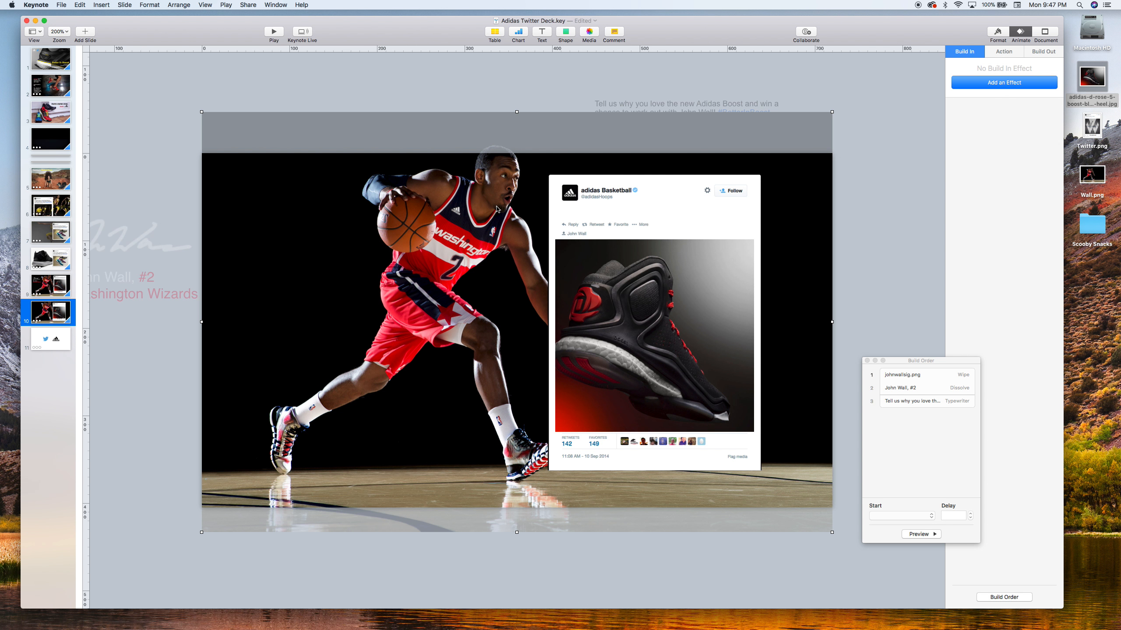
pyautogui.rightClick(498, 209)
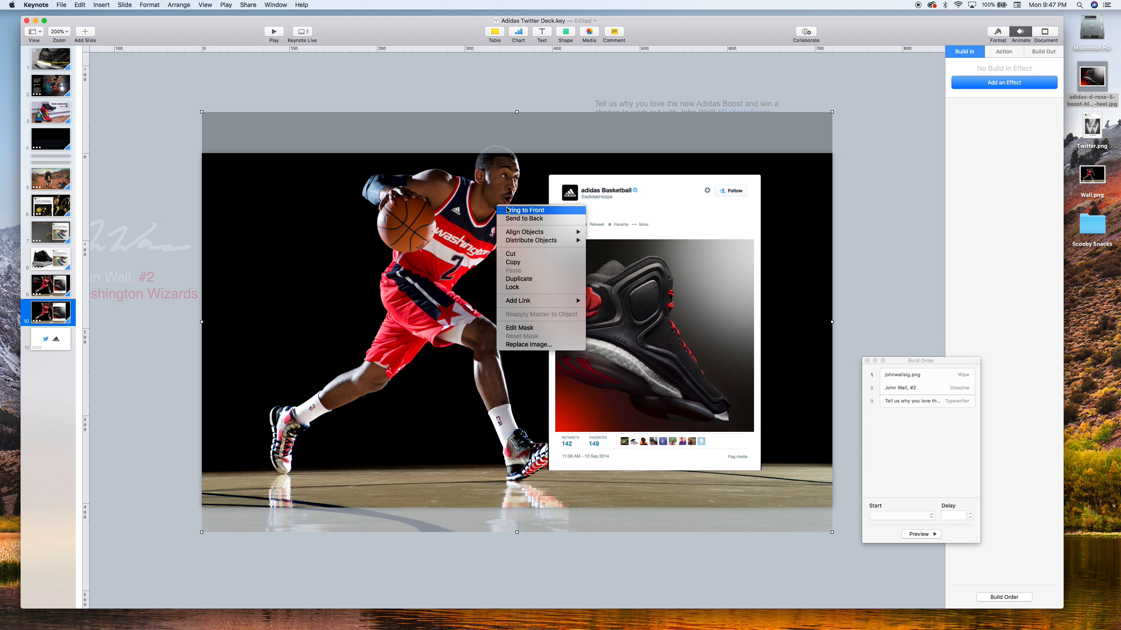
pyautogui.click(508, 210)
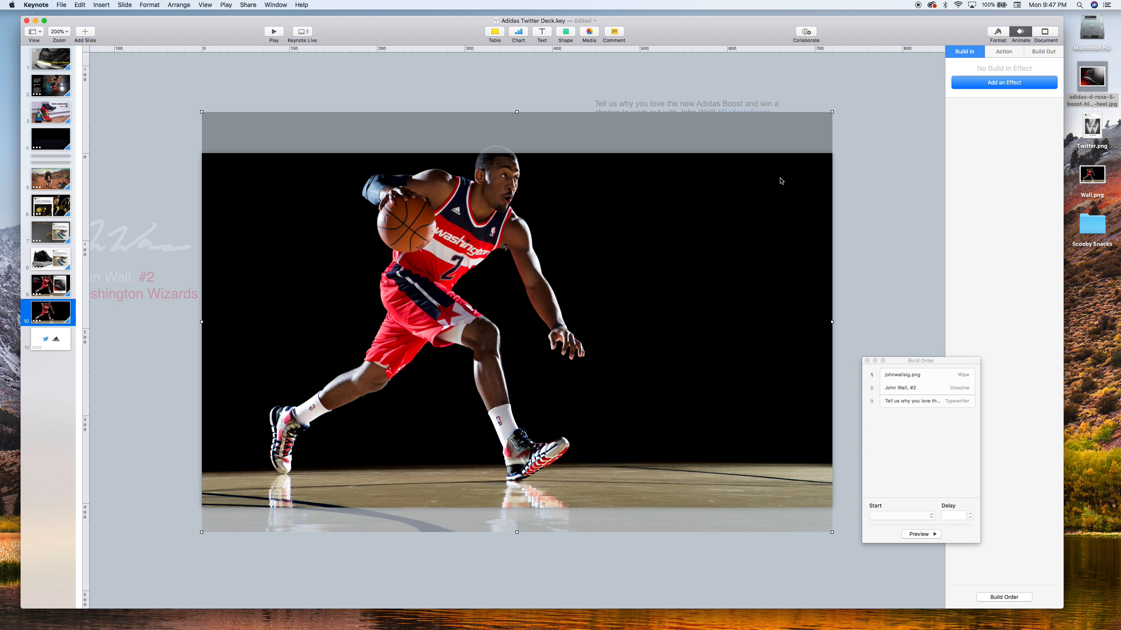
# Use Instant Alpha to make the black background of the player image transparent
pyautogui.click(996, 33)
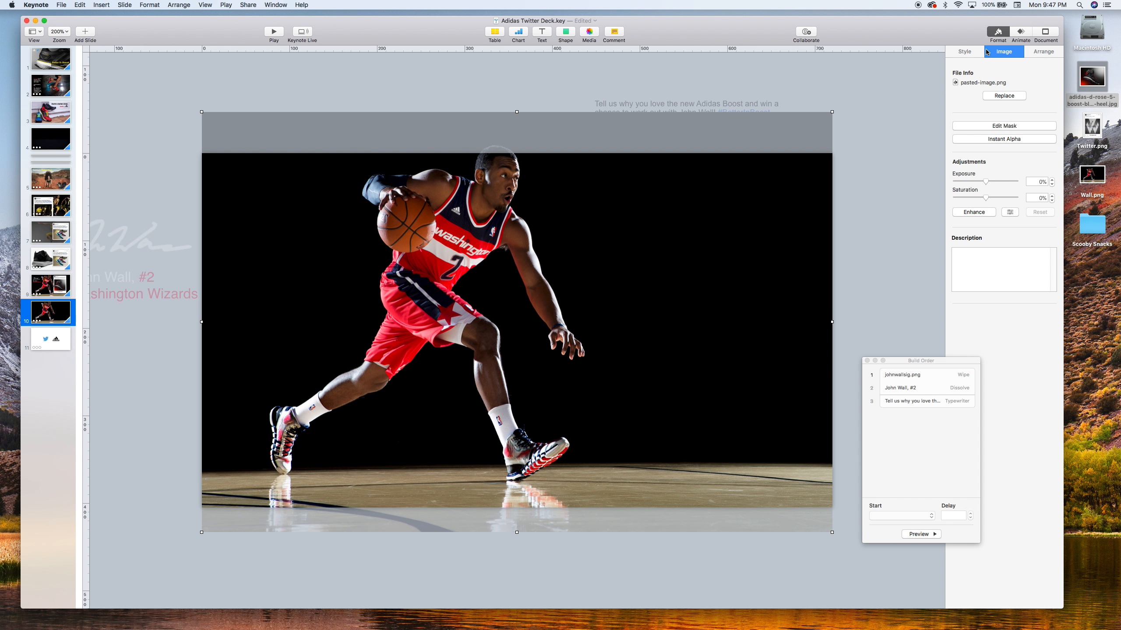
pyautogui.click(984, 139)
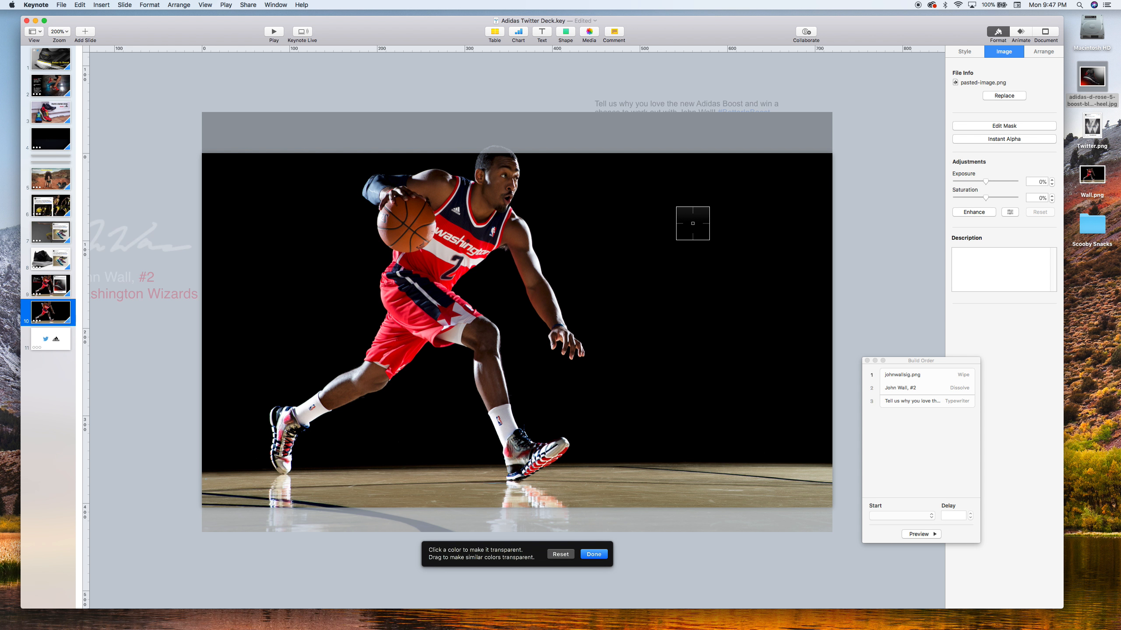
pyautogui.moveTo(693, 224); pyautogui.dragTo(693, 226)
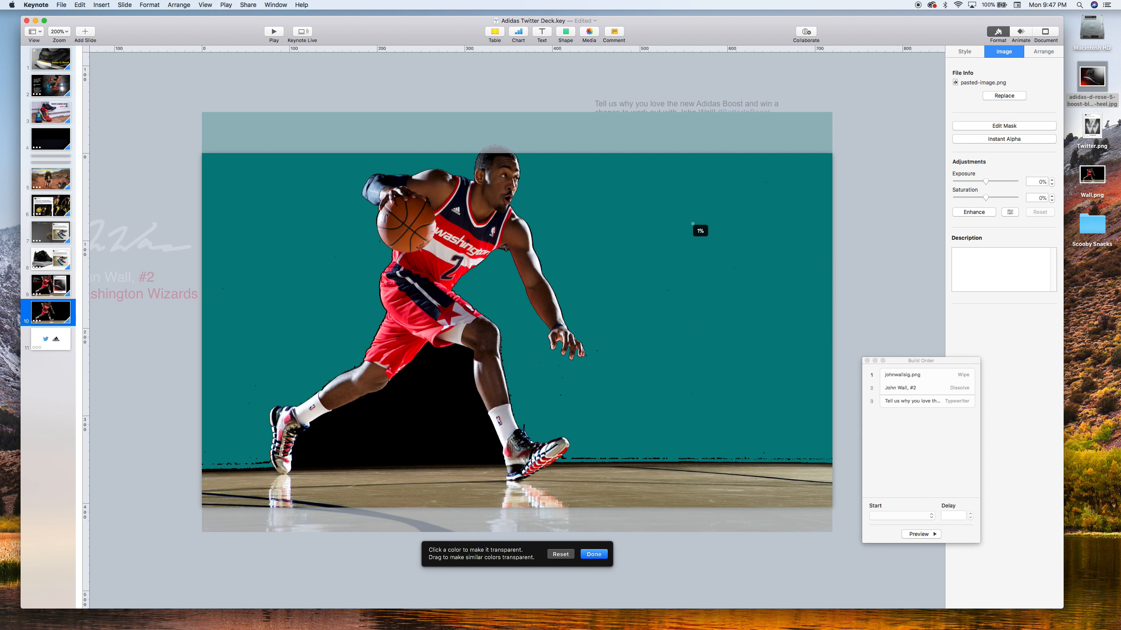
pyautogui.moveTo(693, 223); pyautogui.dragTo(664, 222)
pyautogui.click(713, 214)
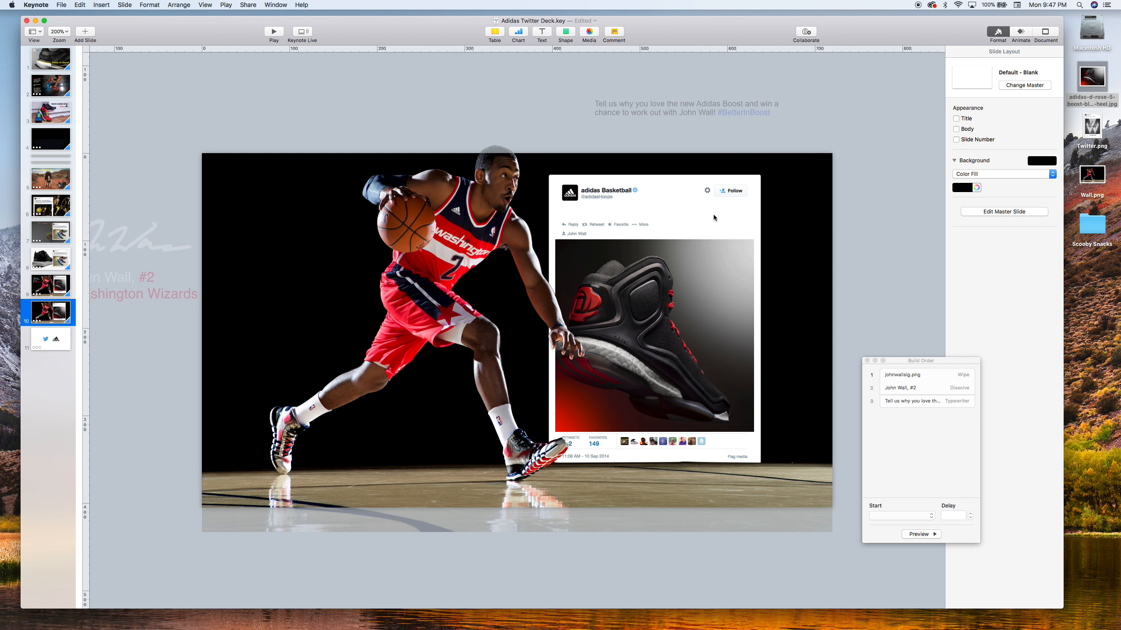
# Move the tweet group slightly up and left behind the player's hand and foot
pyautogui.moveTo(713, 217)
pyautogui.mouseDown()
pyautogui.moveTo(526, 207)
pyautogui.moveTo(386, 215)
pyautogui.moveTo(704, 209)
pyautogui.mouseUp()
pyautogui.click(875, 201)
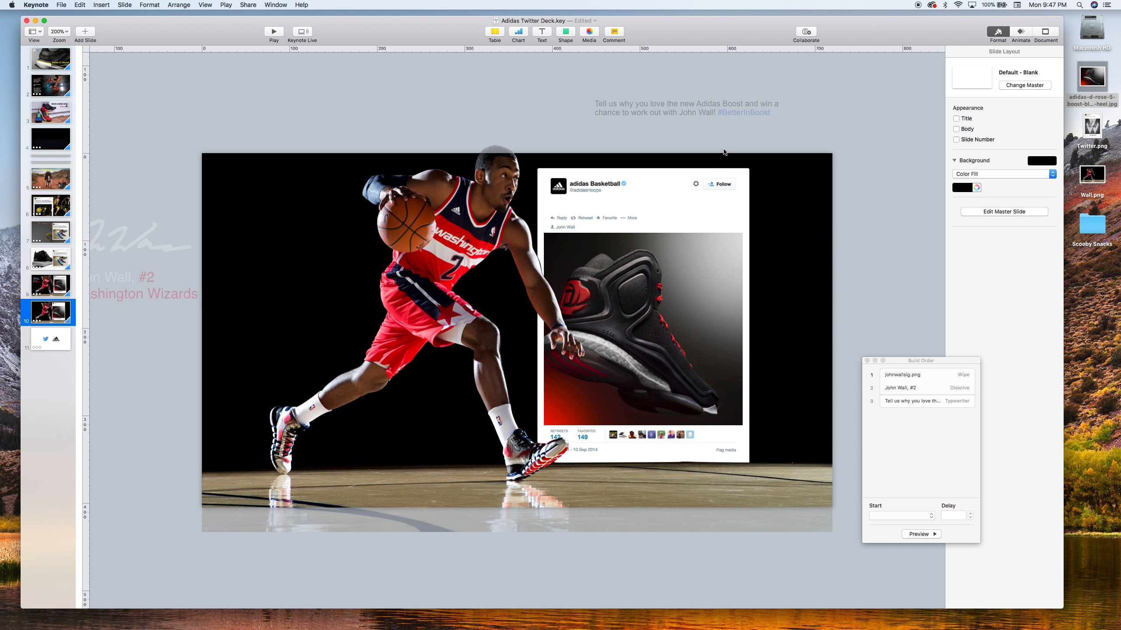
# Bring the off-slide "Tell us why you love the new Adidas Boost" text to the front and place it in the tweet's blank area
pyautogui.click(705, 114)
pyautogui.click(693, 108)
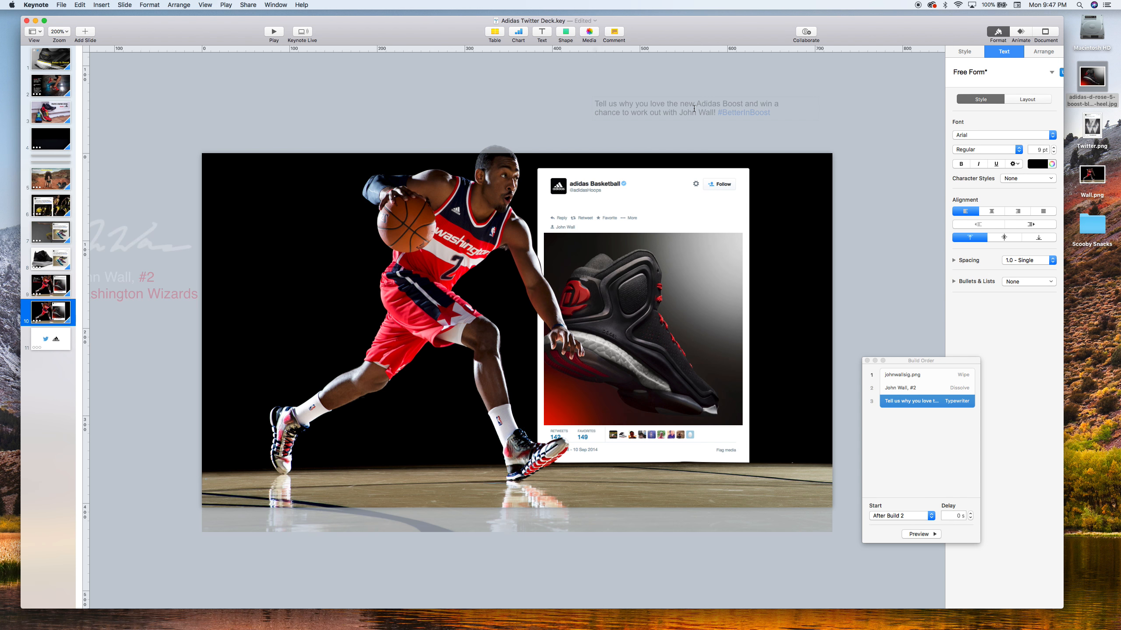
pyautogui.click(698, 88)
pyautogui.click(698, 102)
pyautogui.rightClick(699, 101)
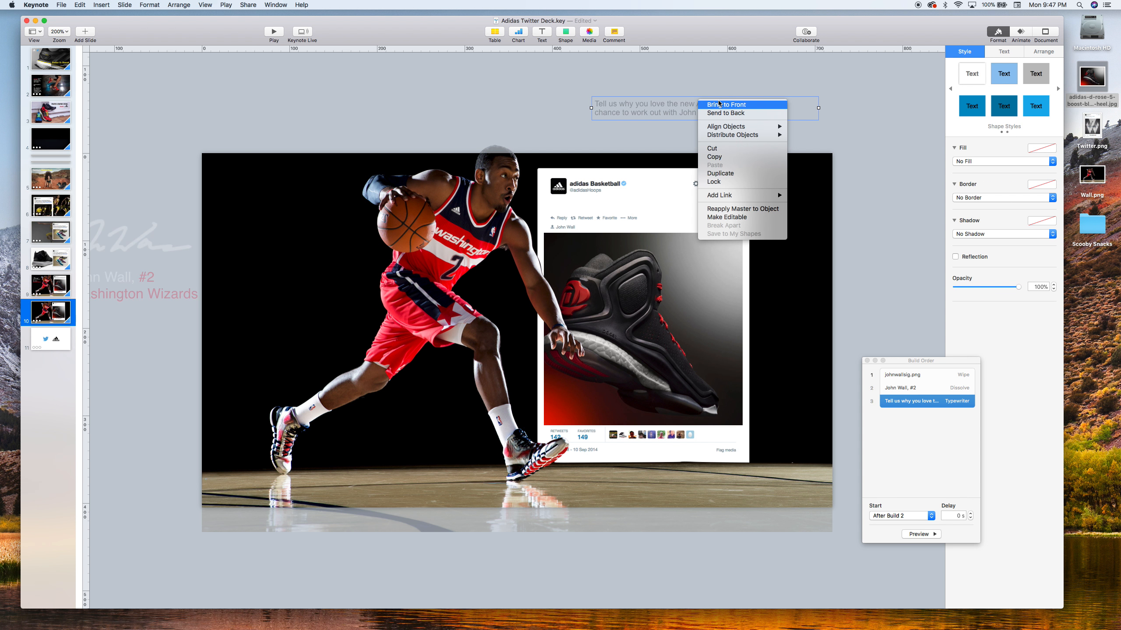
pyautogui.click(718, 104)
pyautogui.moveTo(695, 104); pyautogui.dragTo(649, 202)
pyautogui.click(630, 138)
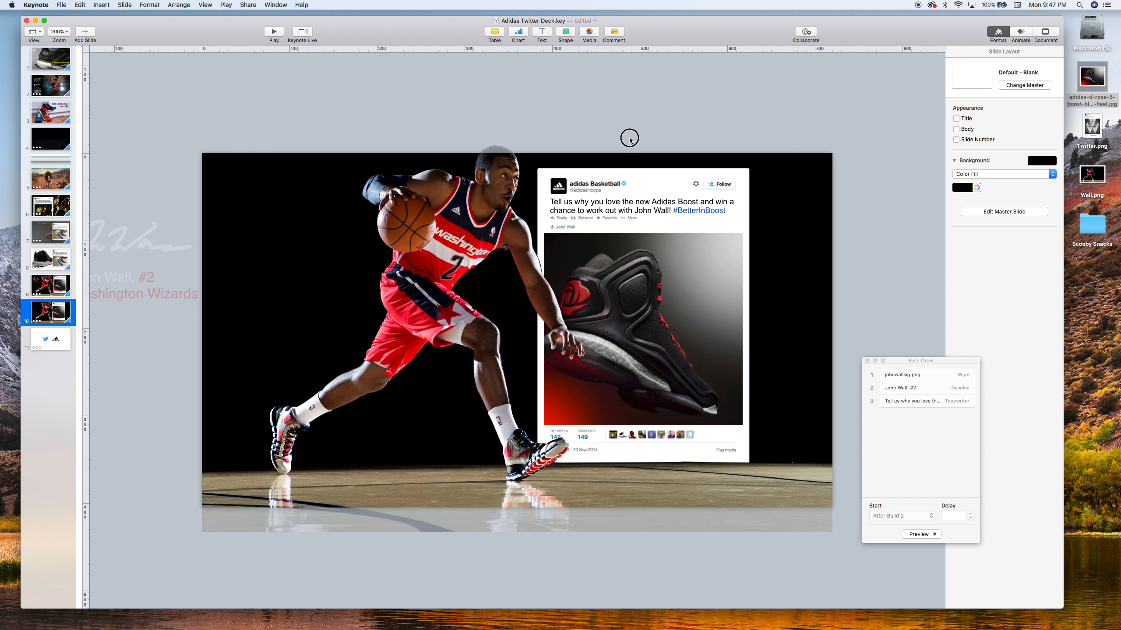
# Move the off-slide signature and player name caption together onto the black area left of the player
pyautogui.click(120, 234)
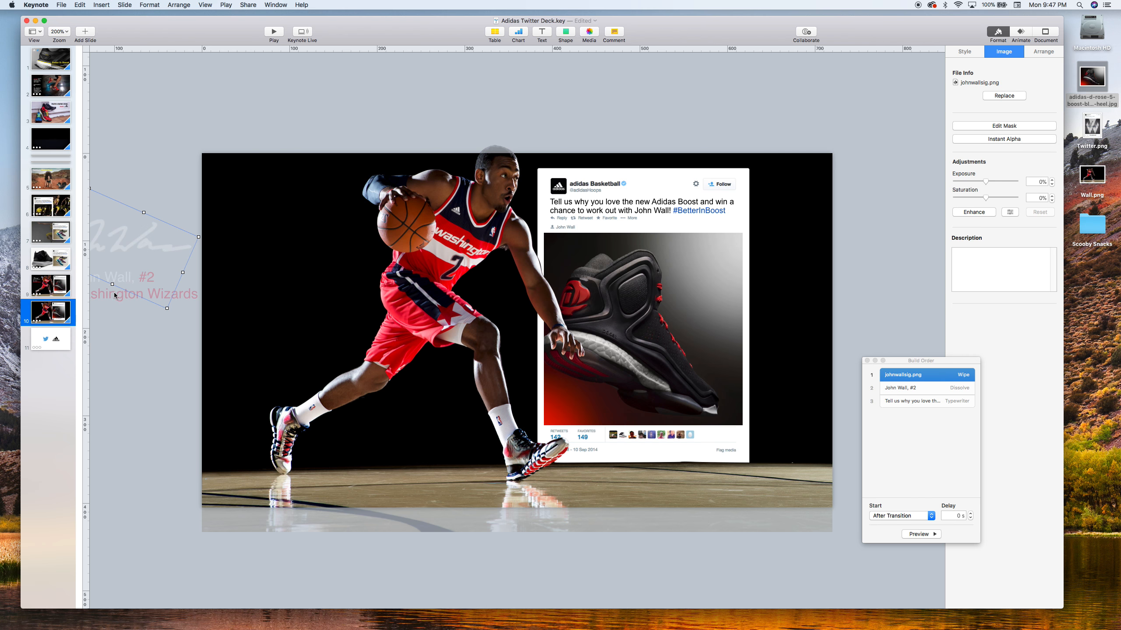
pyautogui.moveTo(114, 296)
pyautogui.mouseDown()
pyautogui.moveTo(143, 283)
pyautogui.moveTo(265, 286)
pyautogui.mouseUp()
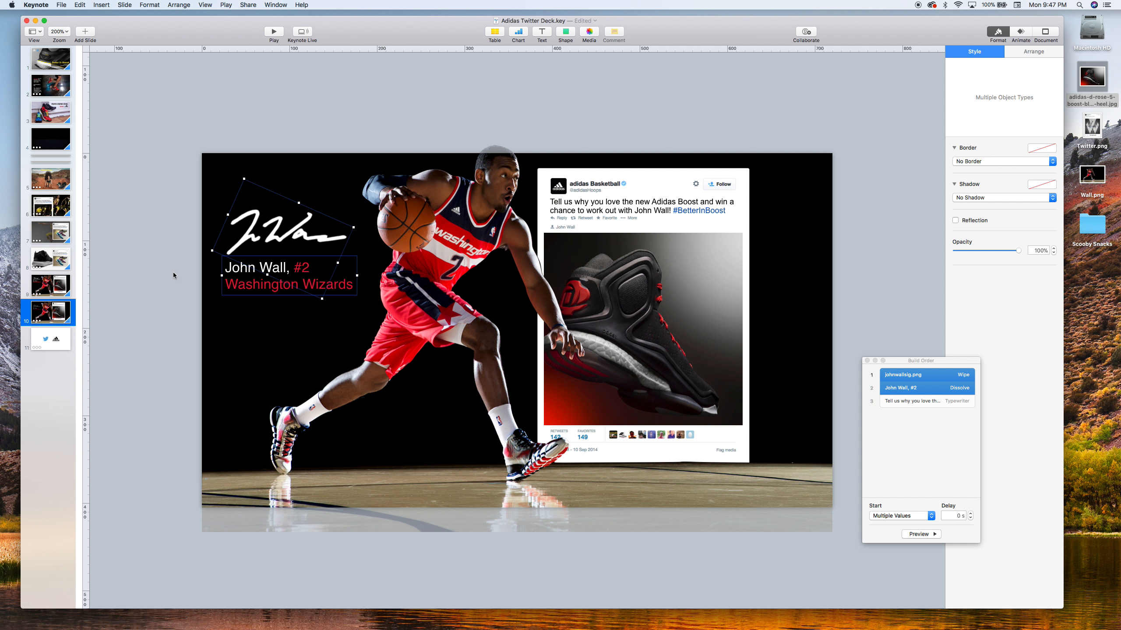
pyautogui.click(172, 274)
# Shift the tweet group and its message text together to the right, with the group at about X 393 pt, Y 16 pt
pyautogui.click(538, 187)
pyautogui.keyDown('shift'); pyautogui.click(576, 210); pyautogui.keyUp('shift')
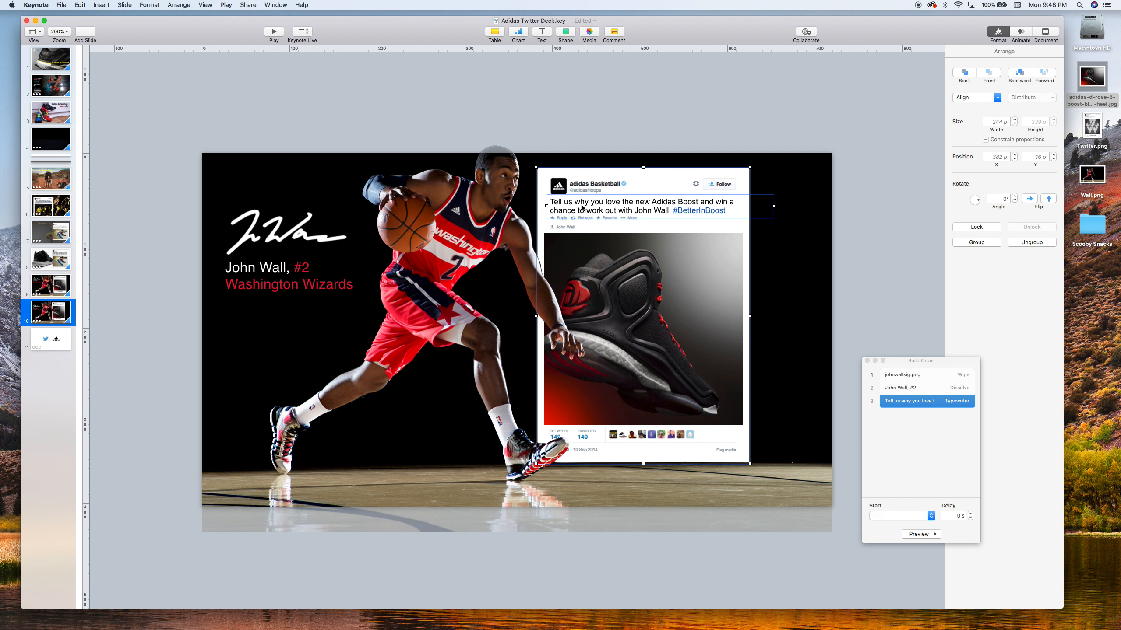
pyautogui.click(576, 210)
pyautogui.moveTo(577, 210); pyautogui.dragTo(585, 208)
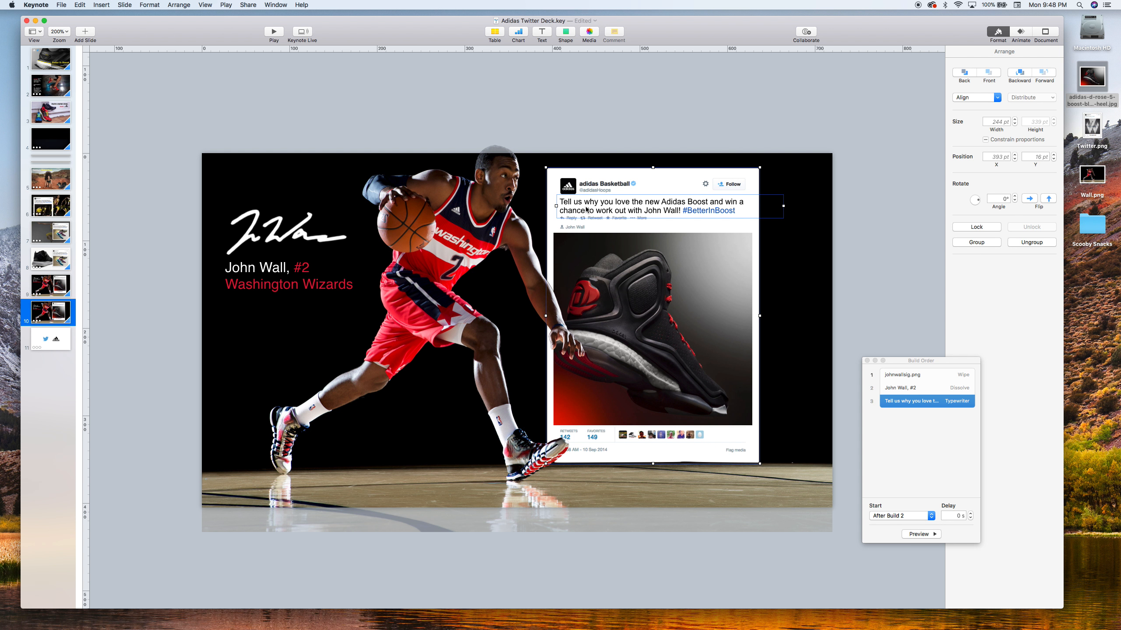
pyautogui.click(590, 126)
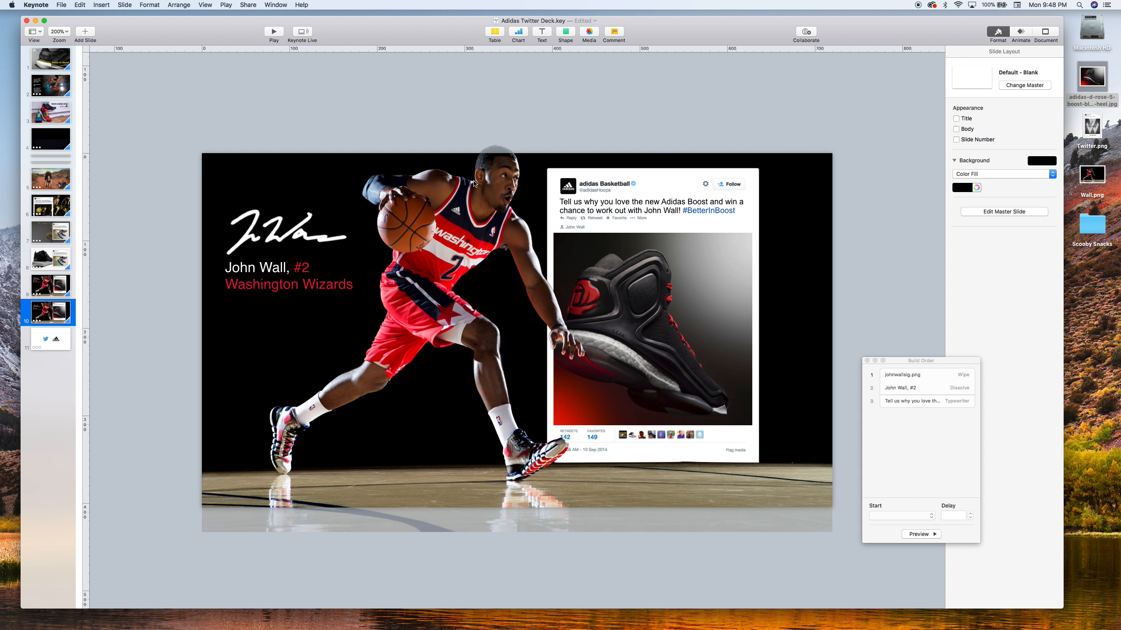
# Add a Flash Bulbs build-in effect to the cut-out player image and set its duration to 2.00 s
pyautogui.click(496, 160)
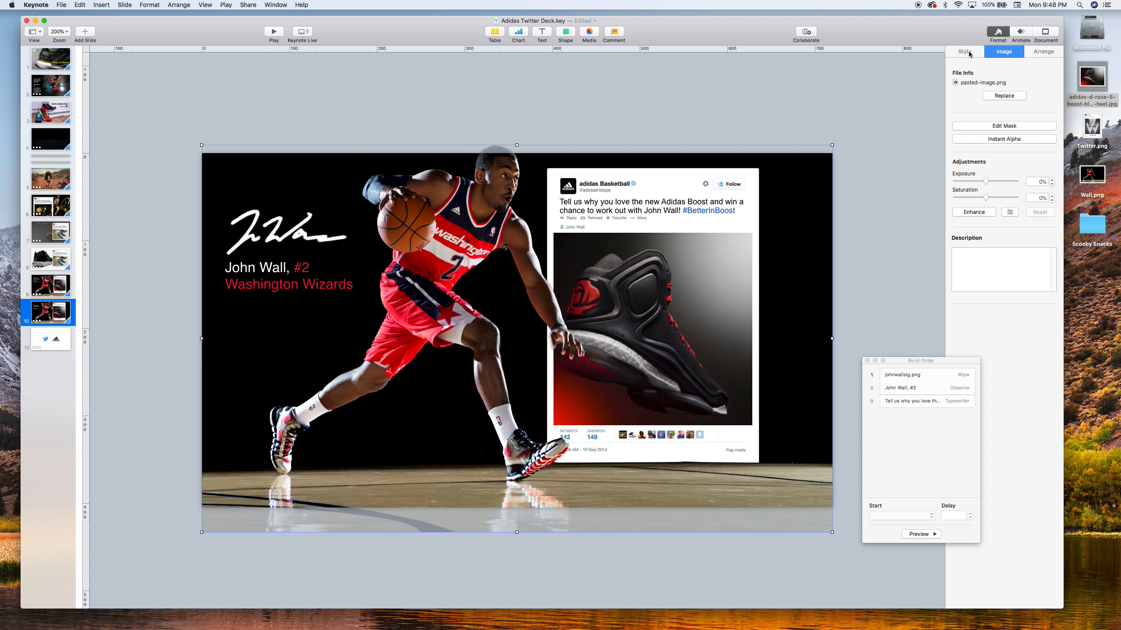
pyautogui.click(1021, 32)
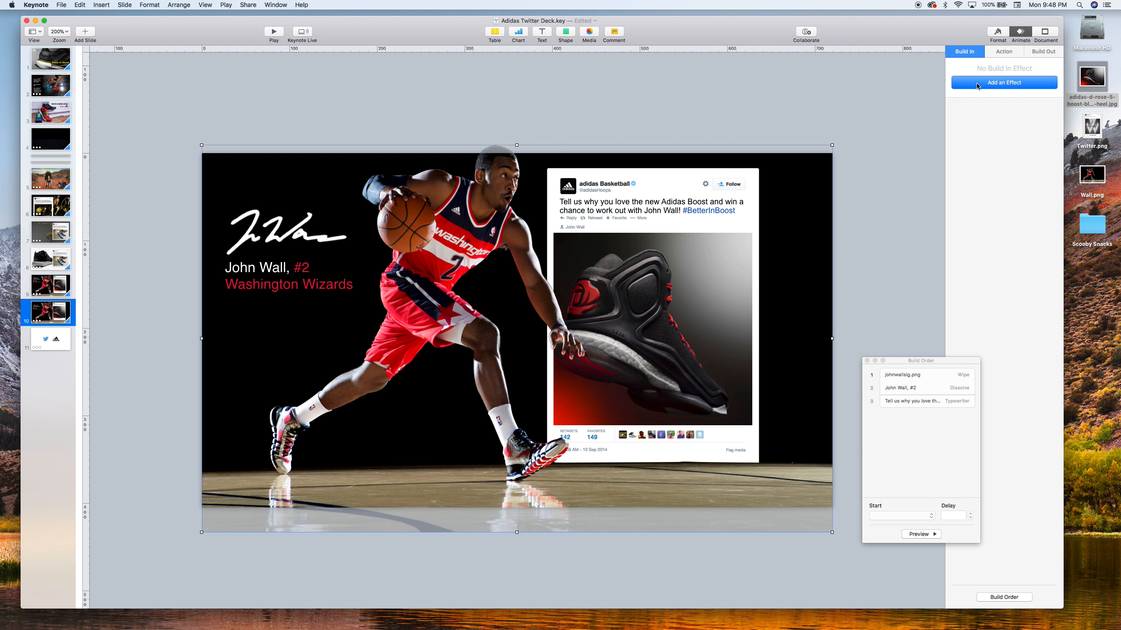
pyautogui.click(976, 86)
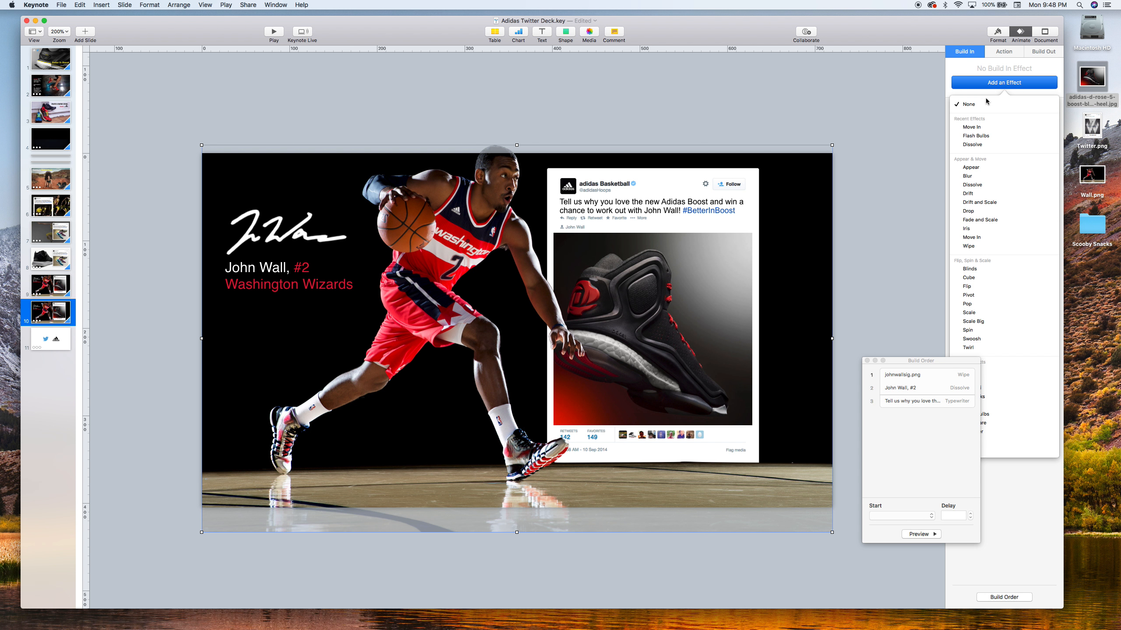
pyautogui.click(976, 135)
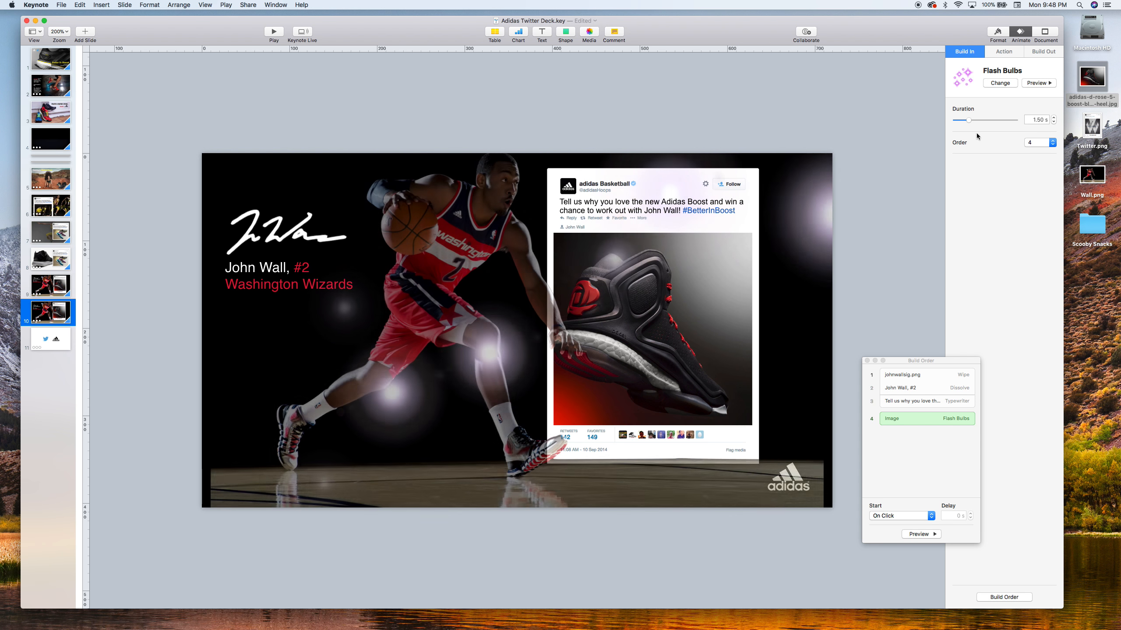
pyautogui.moveTo(968, 120); pyautogui.dragTo(972, 121)
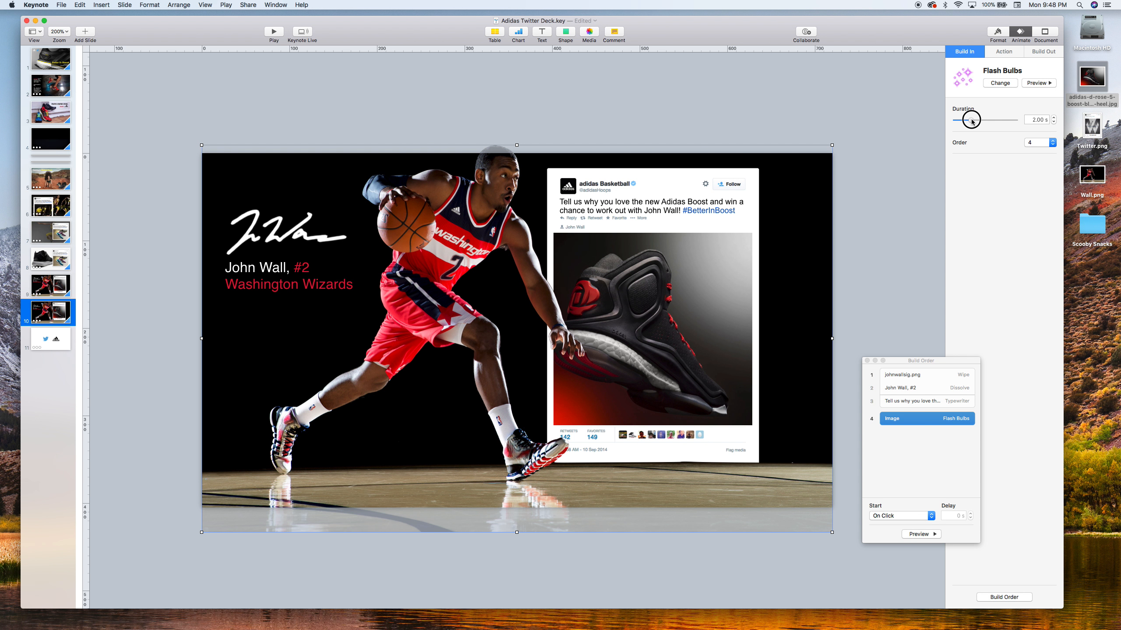
pyautogui.click(923, 158)
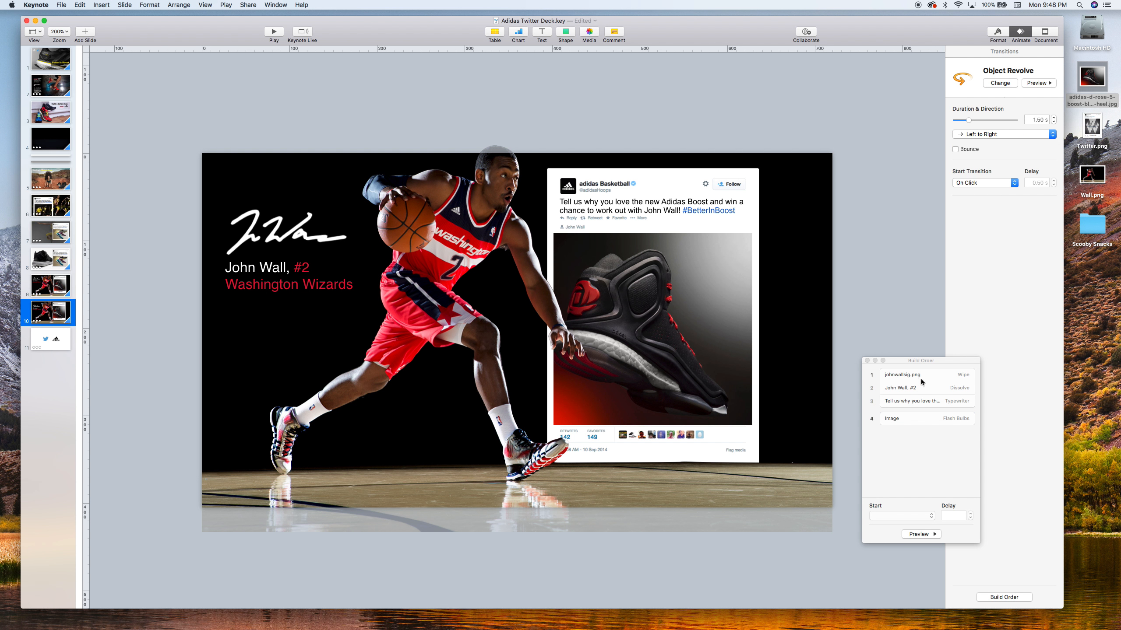
# Move the player image's Flash Bulbs build to first place in the build order, ahead of the signature
pyautogui.click(895, 421)
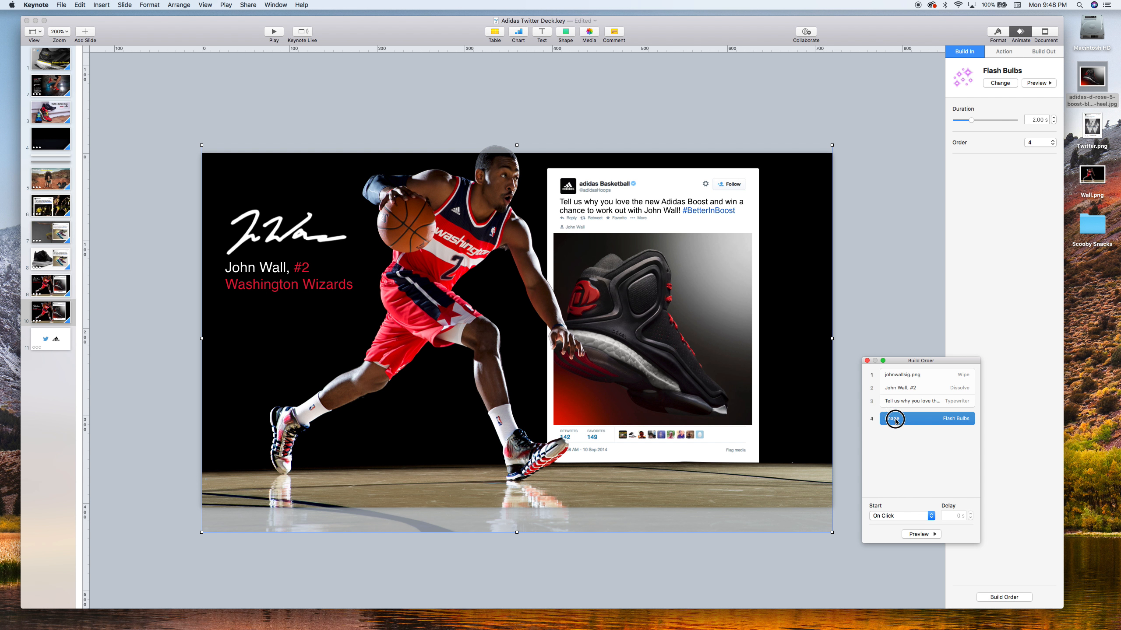
pyautogui.moveTo(895, 422); pyautogui.dragTo(902, 375)
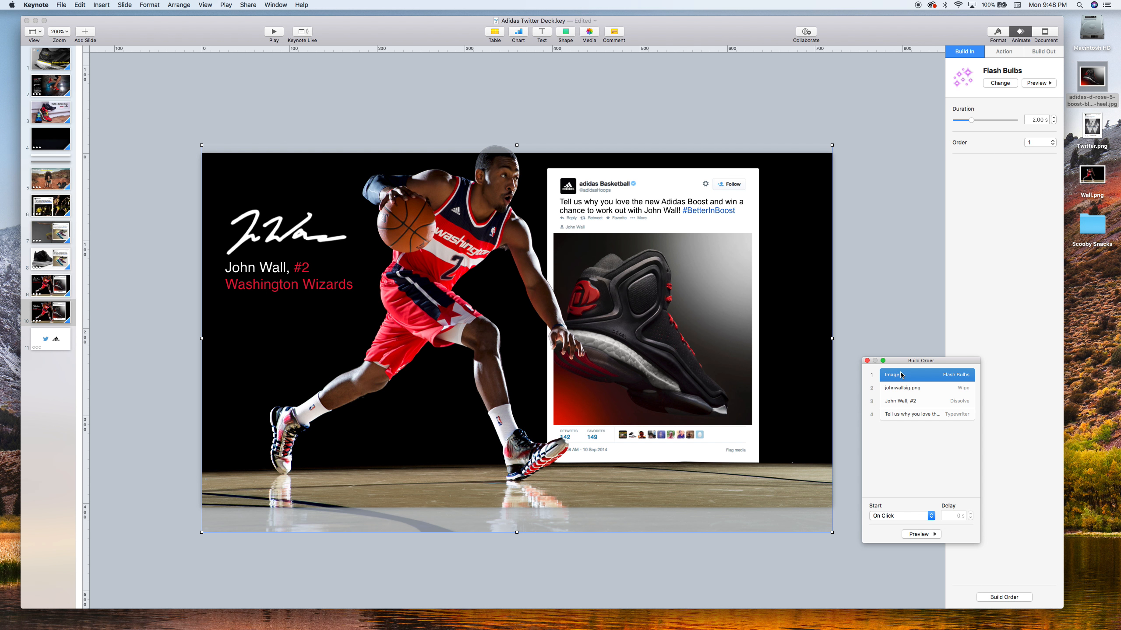
pyautogui.click(902, 312)
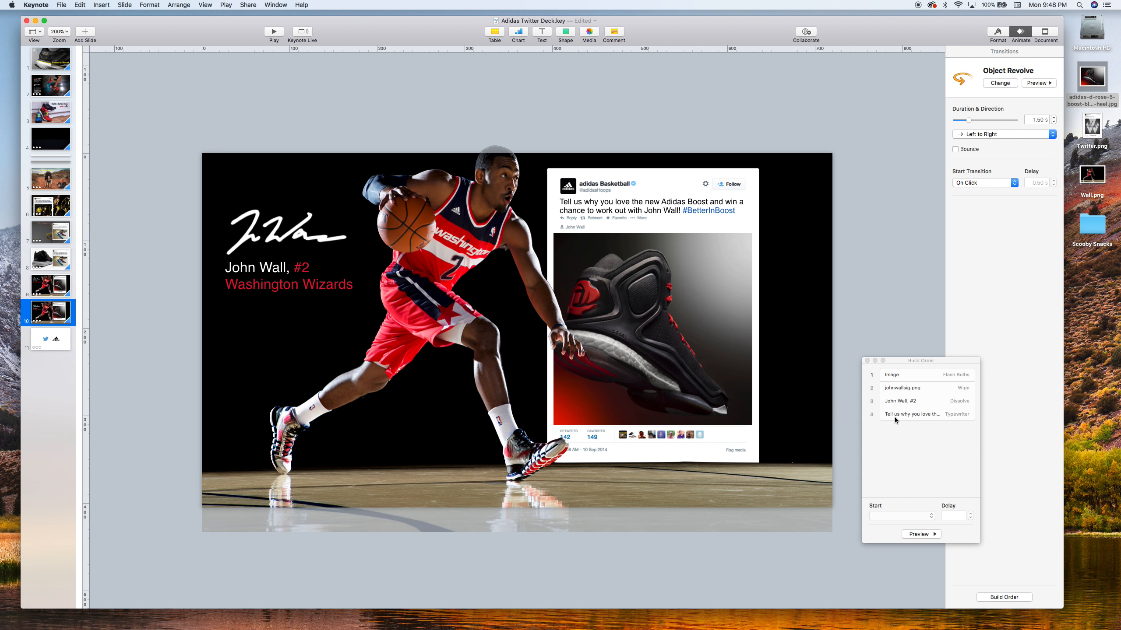
# Add a Move In build-in effect to the tweet group, running Right to Left with Bounce turned off
pyautogui.click(675, 211)
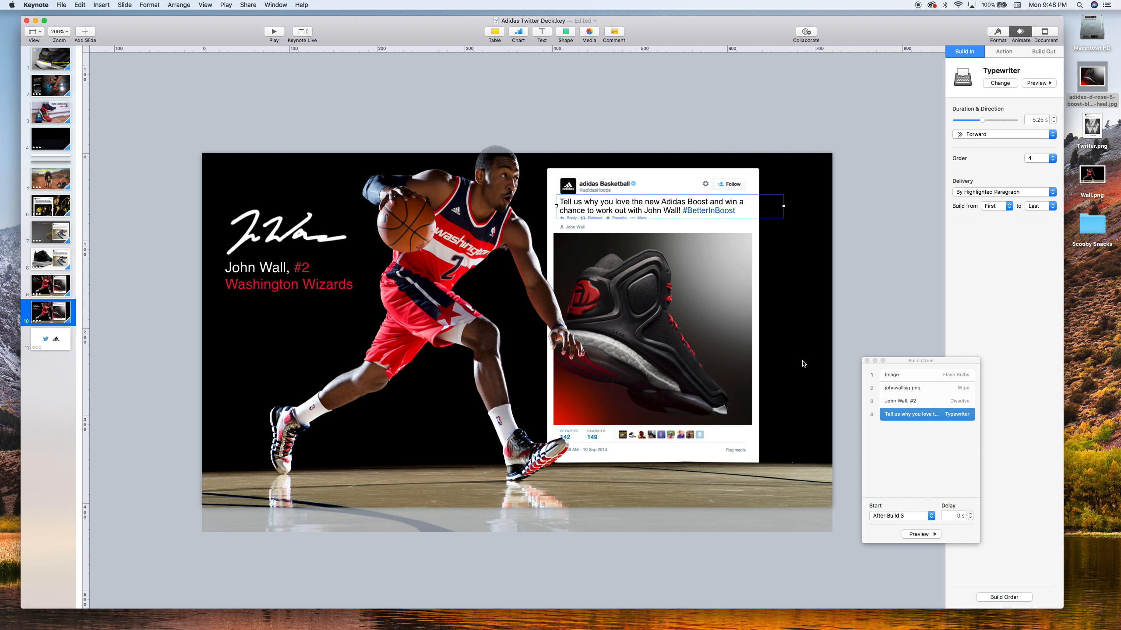
pyautogui.click(897, 429)
pyautogui.click(734, 270)
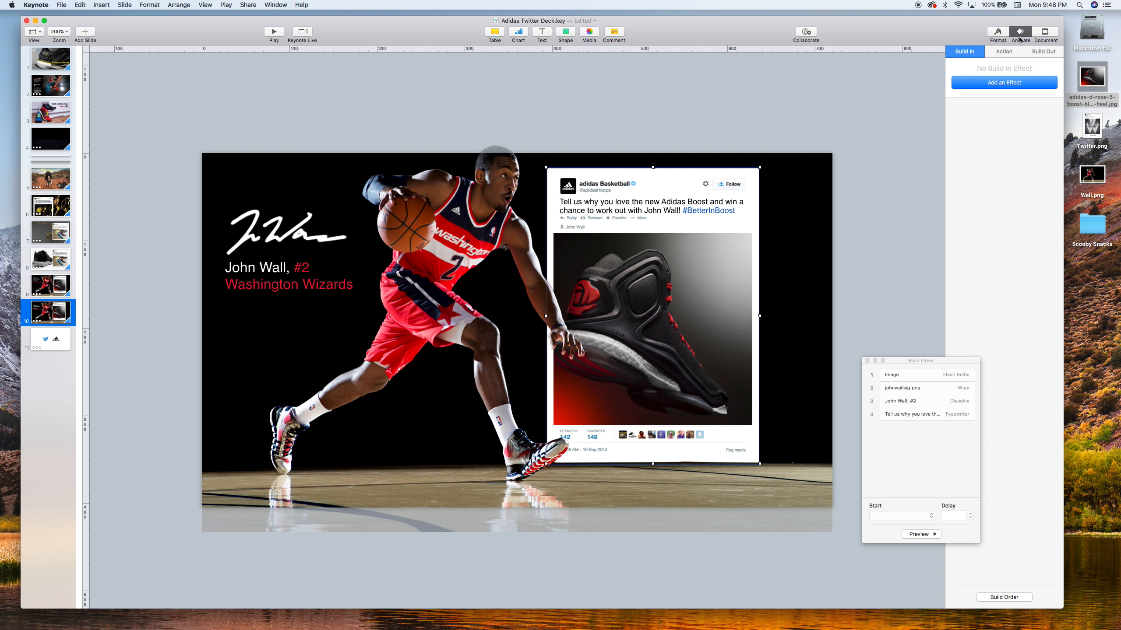
pyautogui.click(989, 85)
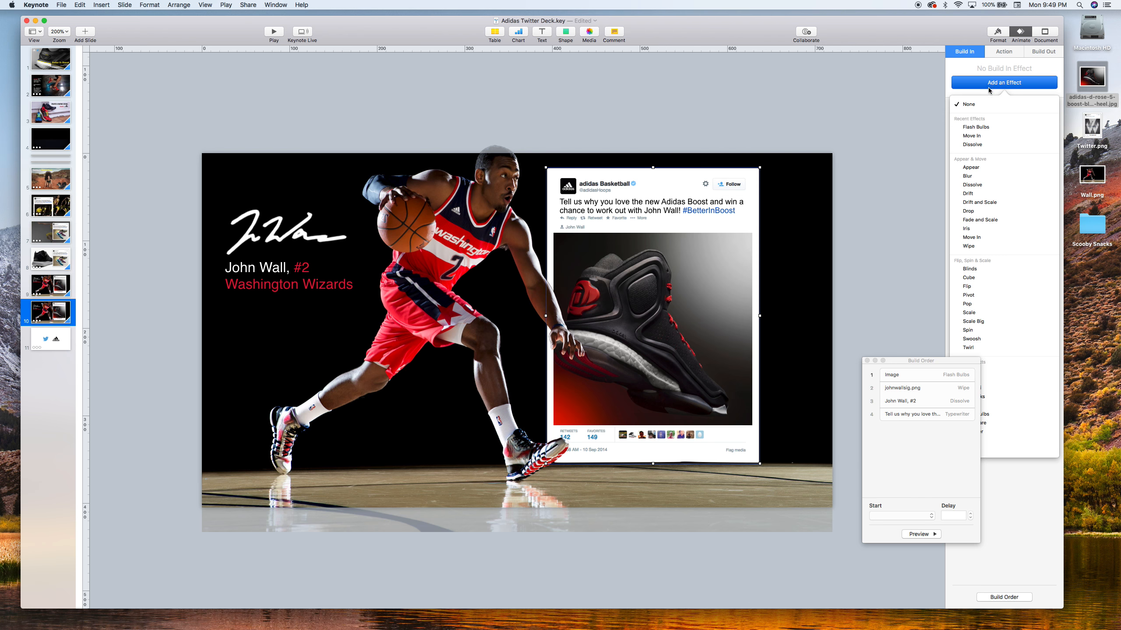
pyautogui.click(980, 135)
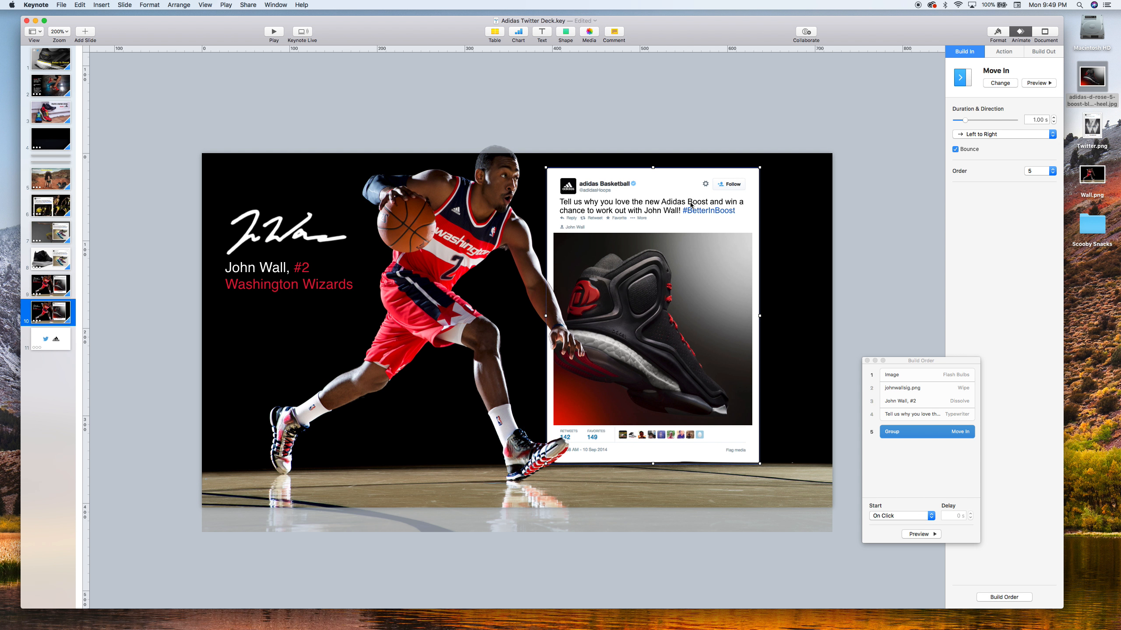
pyautogui.click(1017, 134)
pyautogui.click(1017, 146)
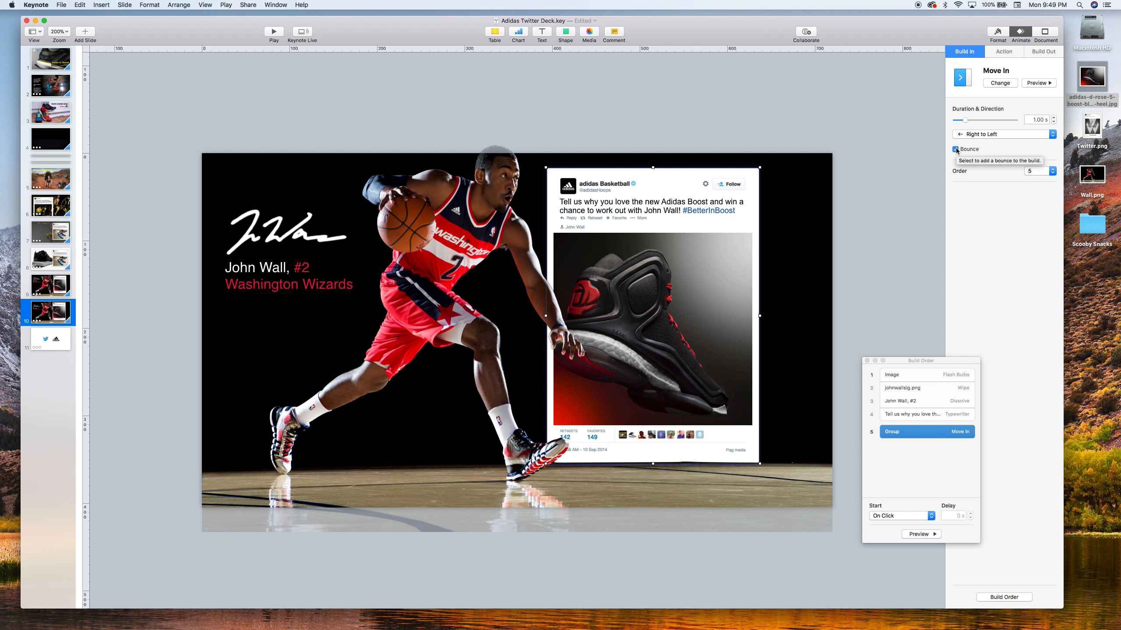
pyautogui.click(955, 149)
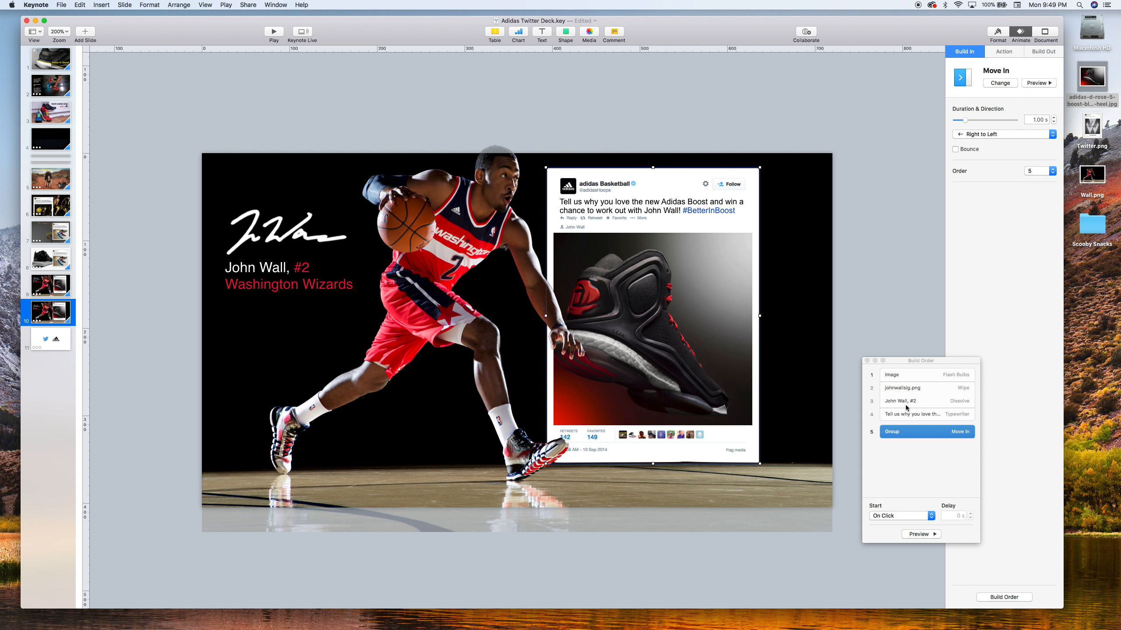
# Reorder the tweet group's Move In build to fourth place, between the player name caption and the message text
pyautogui.click(921, 440)
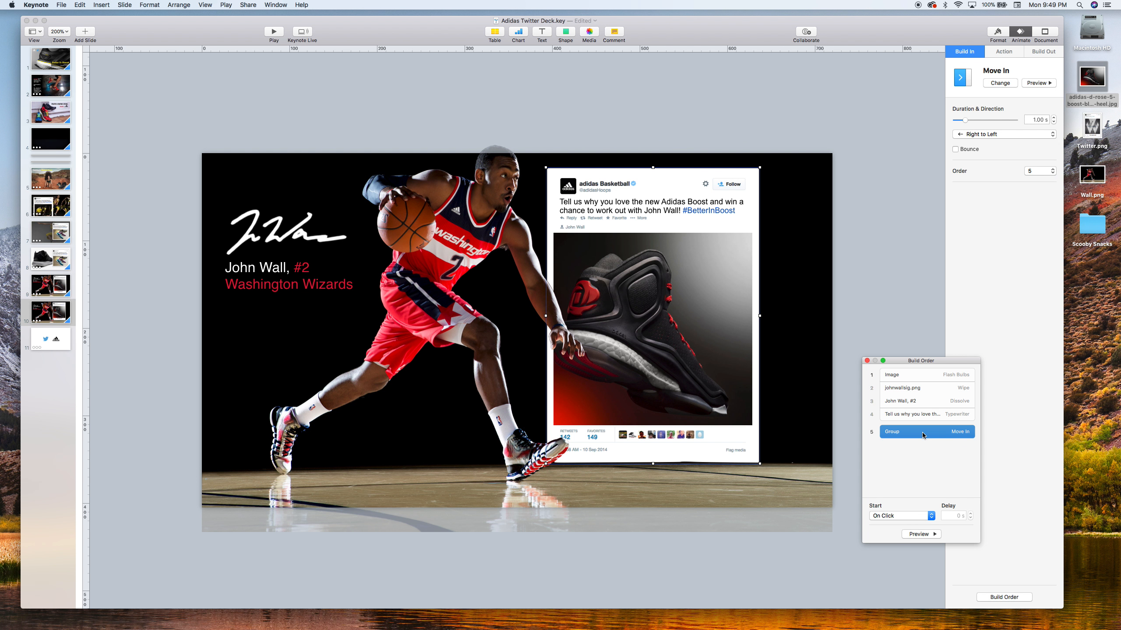
pyautogui.moveTo(921, 440); pyautogui.dragTo(920, 409)
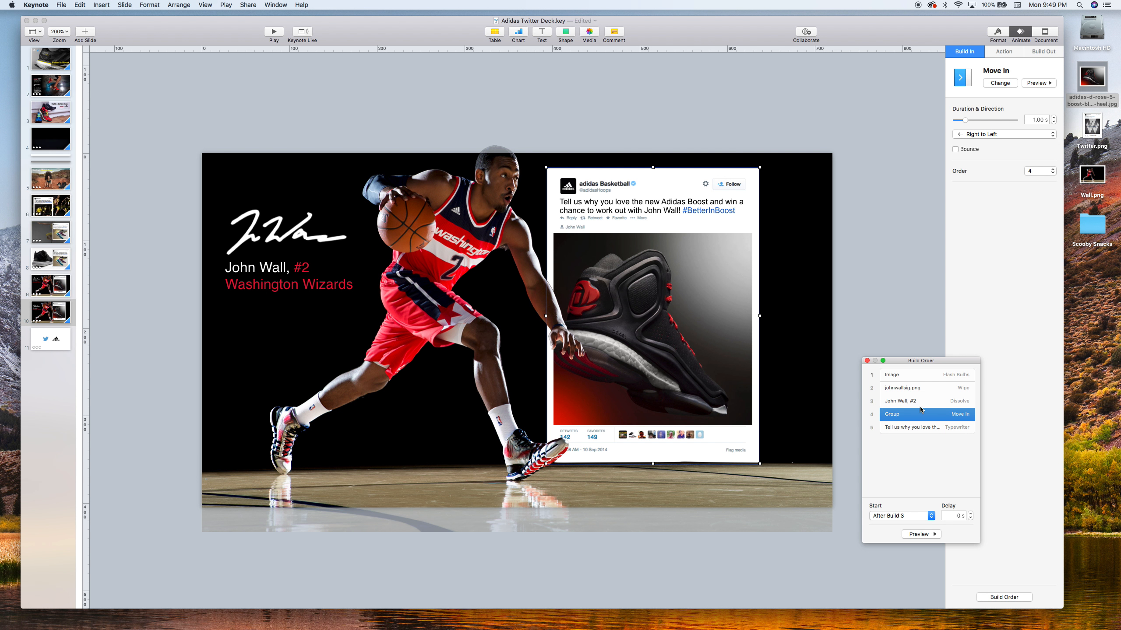
pyautogui.click(901, 292)
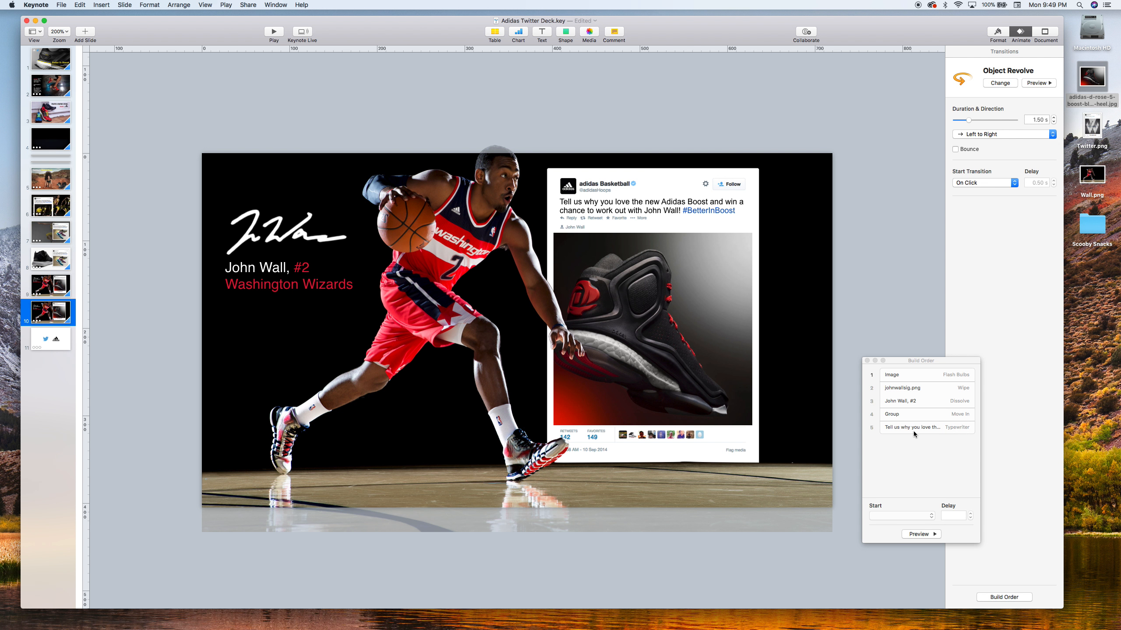
# Check the message text's Typewriter build settings and play the slideshow from this slide
pyautogui.click(913, 430)
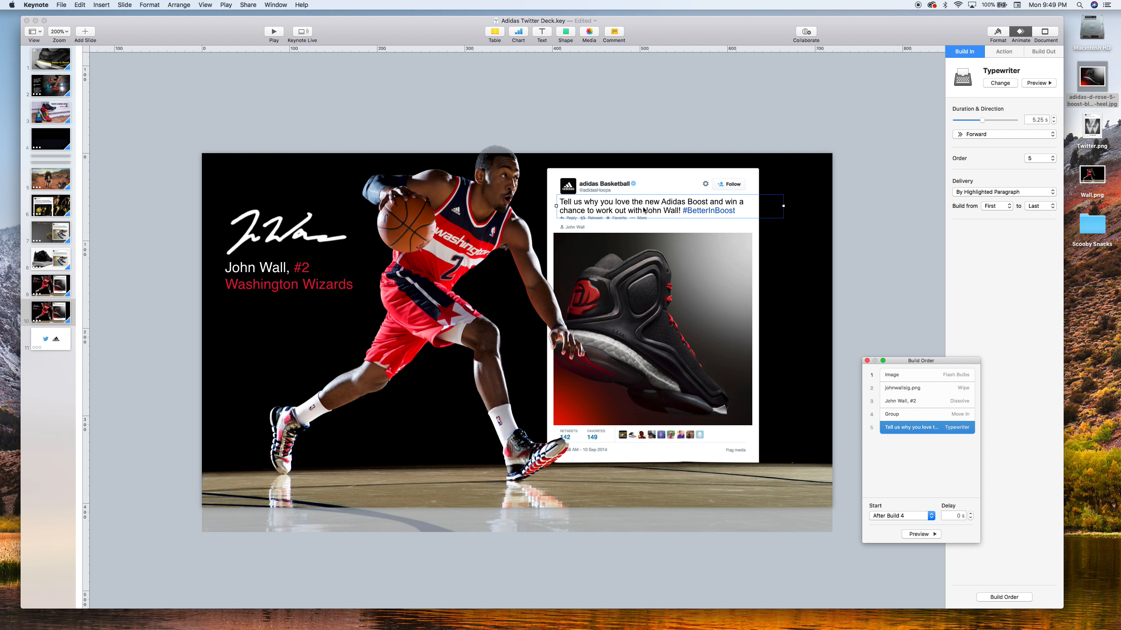
pyautogui.click(858, 234)
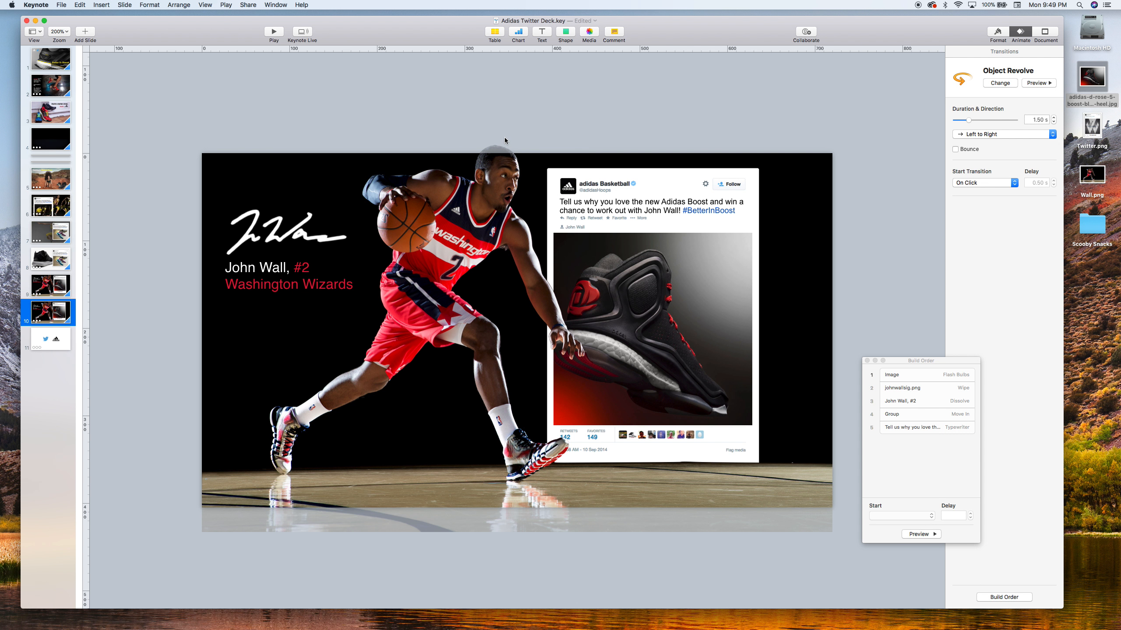
pyautogui.click(275, 32)
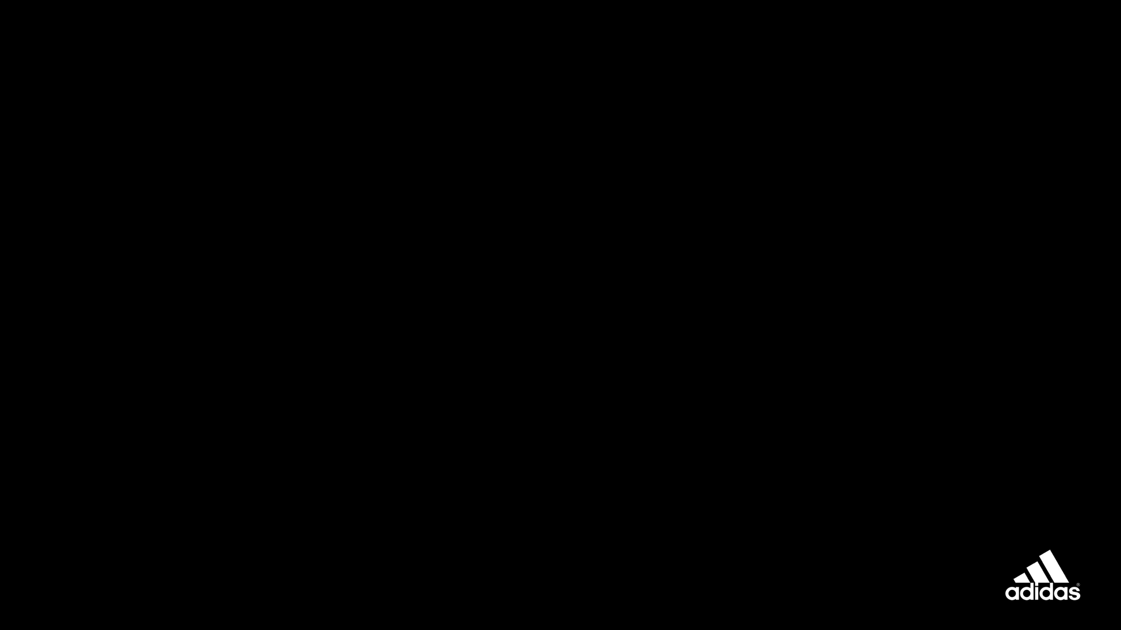